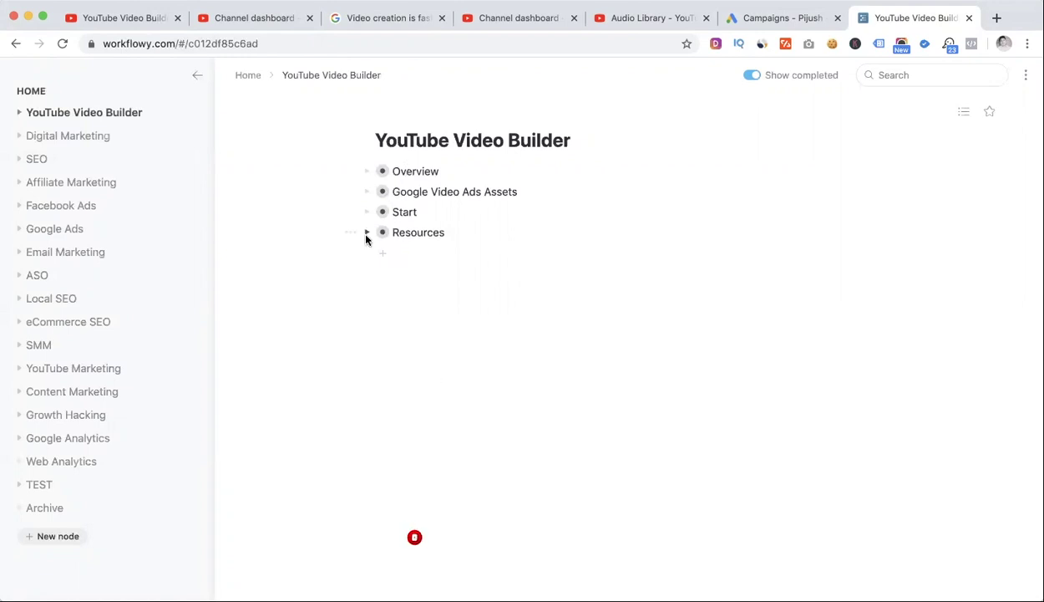
Step: Expand the Overview, Google Video Ads Assets and Resources notes to reveal the Read, Google Ads, More and Music links
left_click(366, 171)
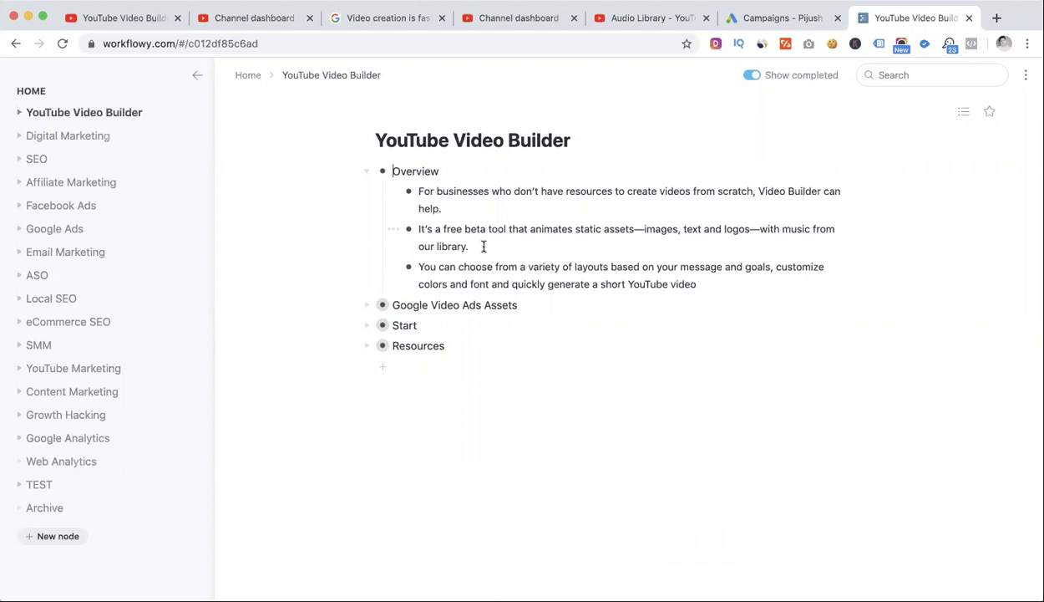
left_click(366, 306)
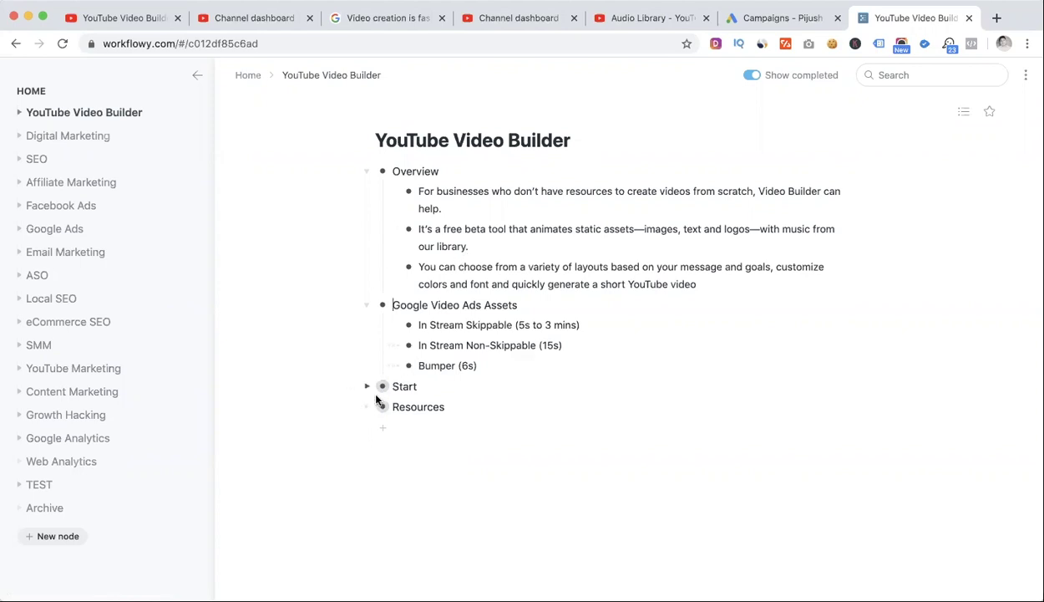
left_click(368, 409)
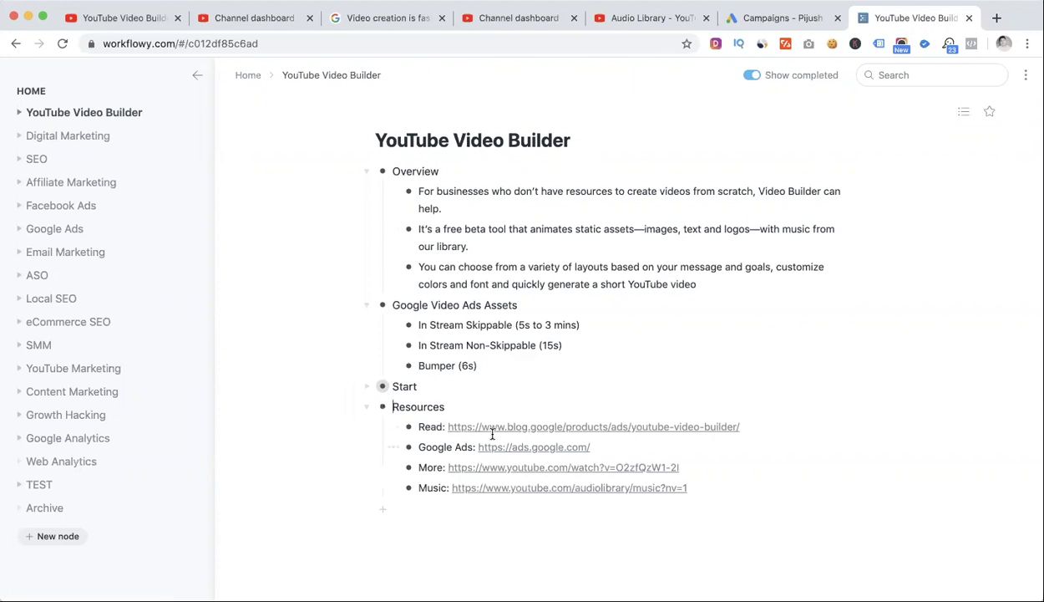
Step: Read the Video Builder announcement blog post from the Read link down to its beta sign-up link
left_click(510, 427)
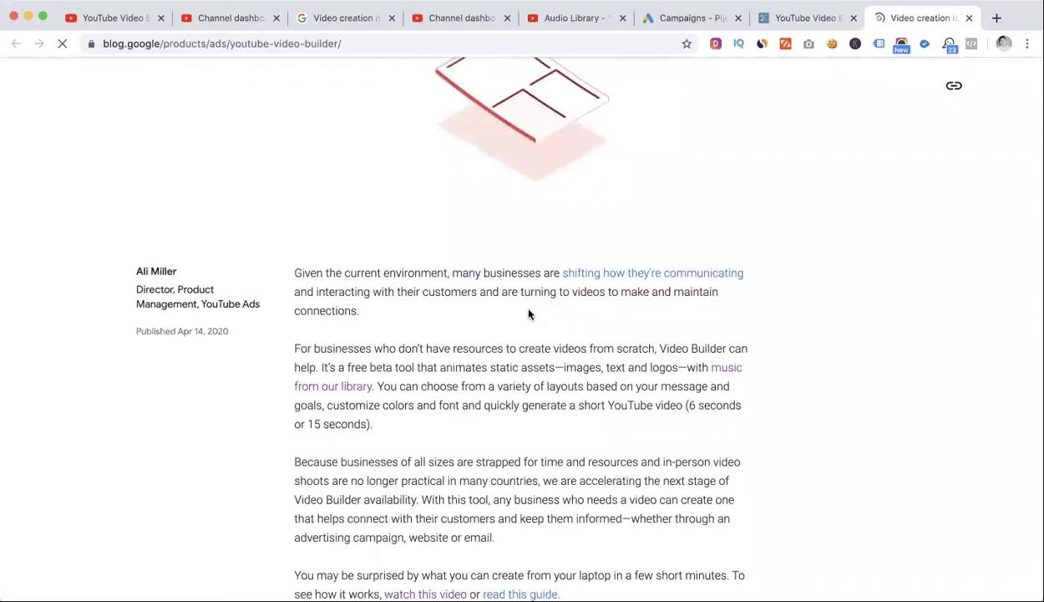
scroll(528, 314, "down", 10)
left_click(793, 18)
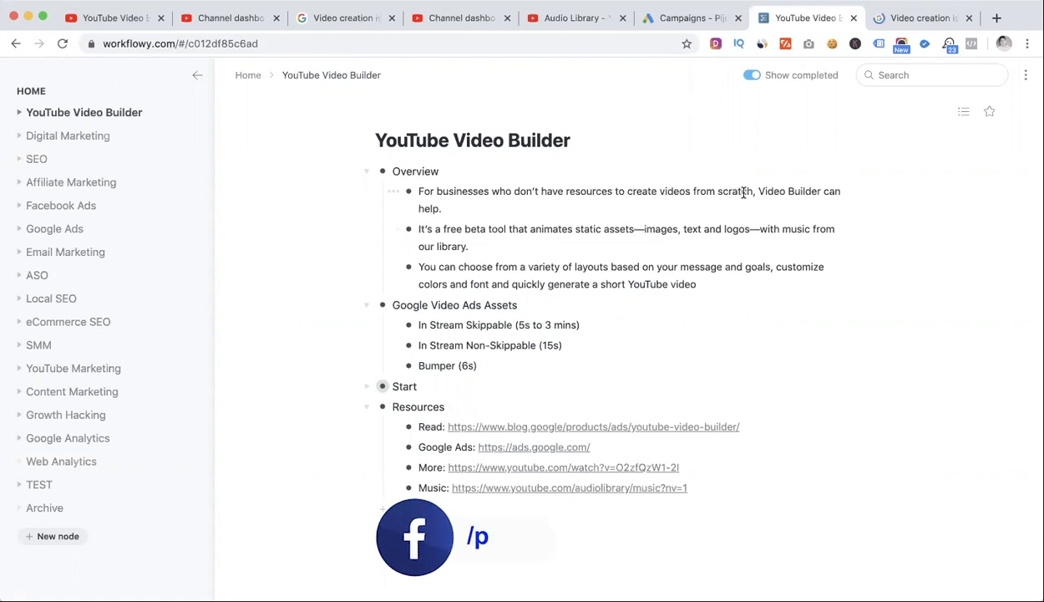
scroll(478, 261, "down", 1)
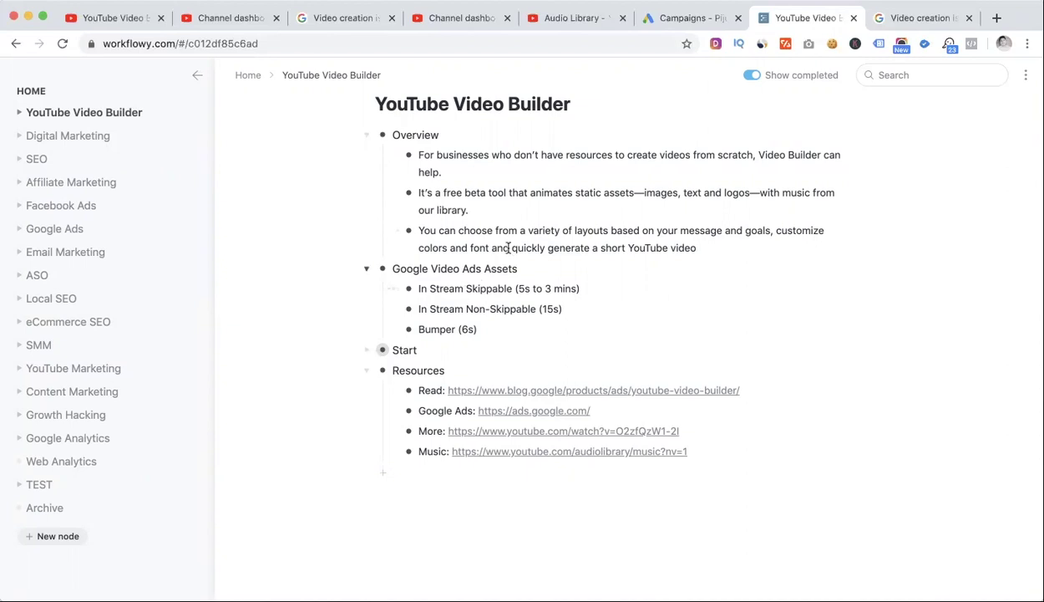
left_click(899, 20)
scroll(537, 250, "down", 5)
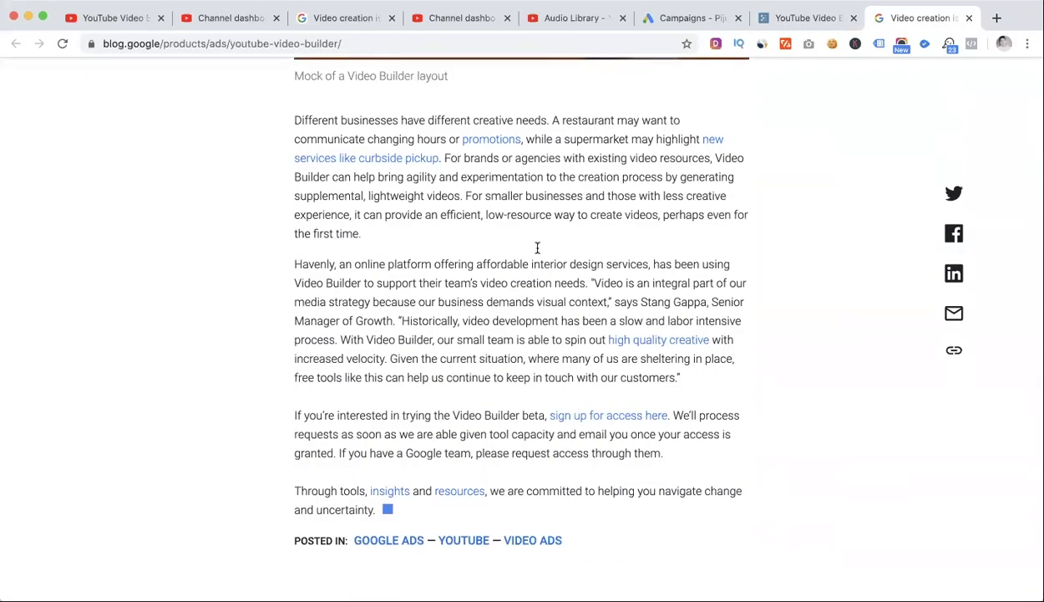
scroll(484, 349, "down", 2)
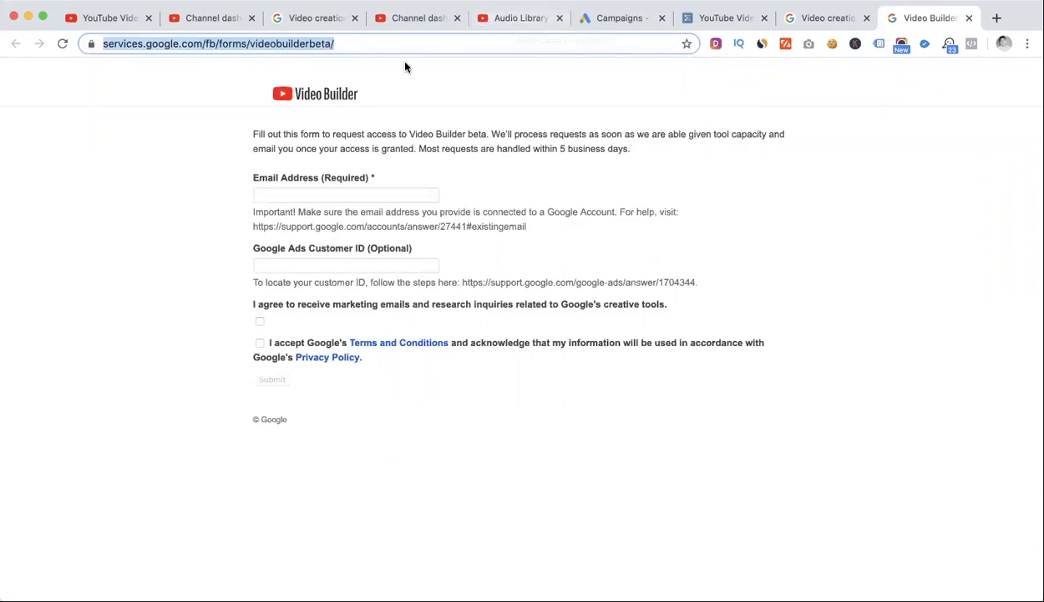
Step: Add an 'Apply:' bullet under Resources containing the pasted beta form link
left_click(706, 18)
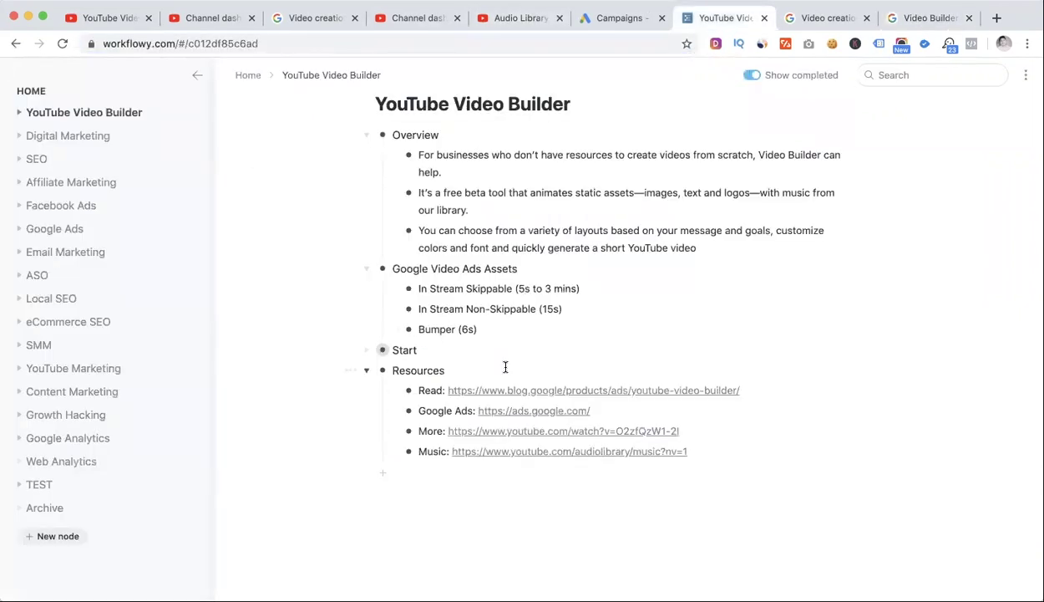
key("Return")
type("Apply:")
type("https://services.google.com/fb/forms/videobuilderbeta/")
Step: Check the Google Ads campaigns page for the customer ID the beta form asks for
left_click(923, 18)
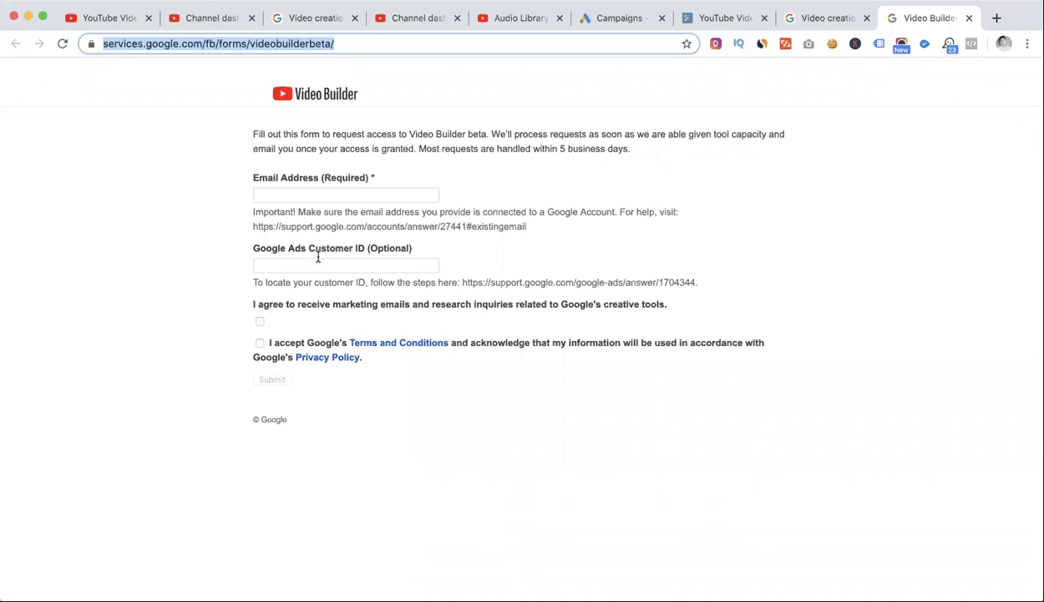
left_click(616, 20)
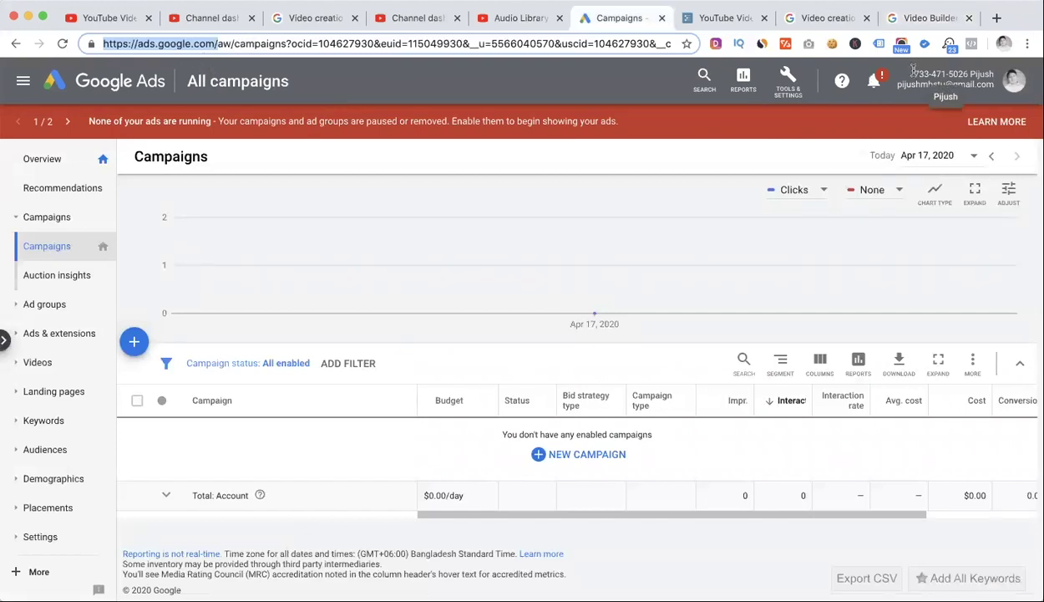
left_click(928, 18)
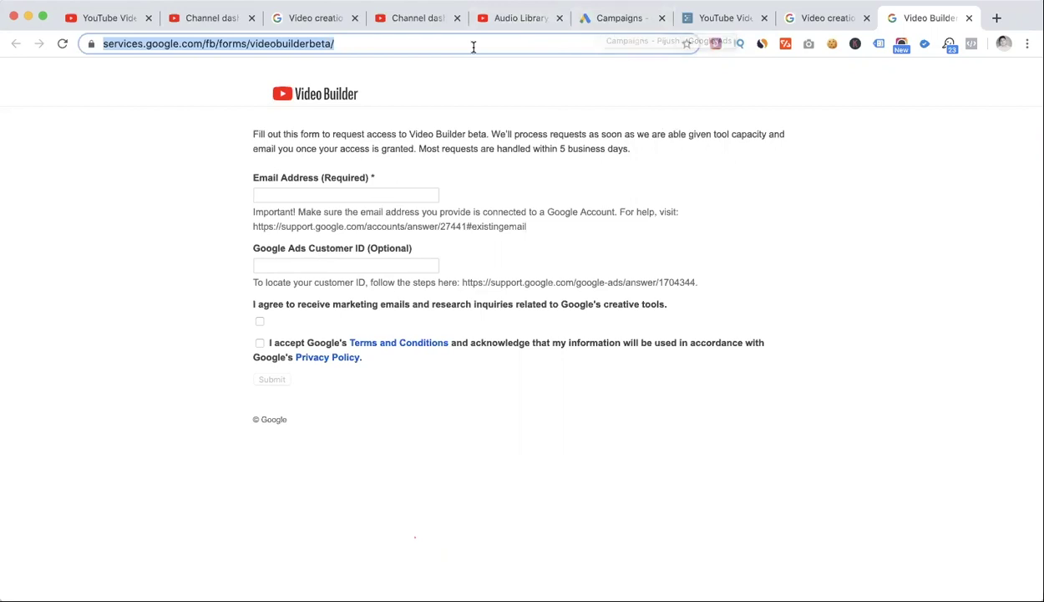
Step: Expand the Start note in the Workflowy outline to reach the Video Builder link
left_click(707, 20)
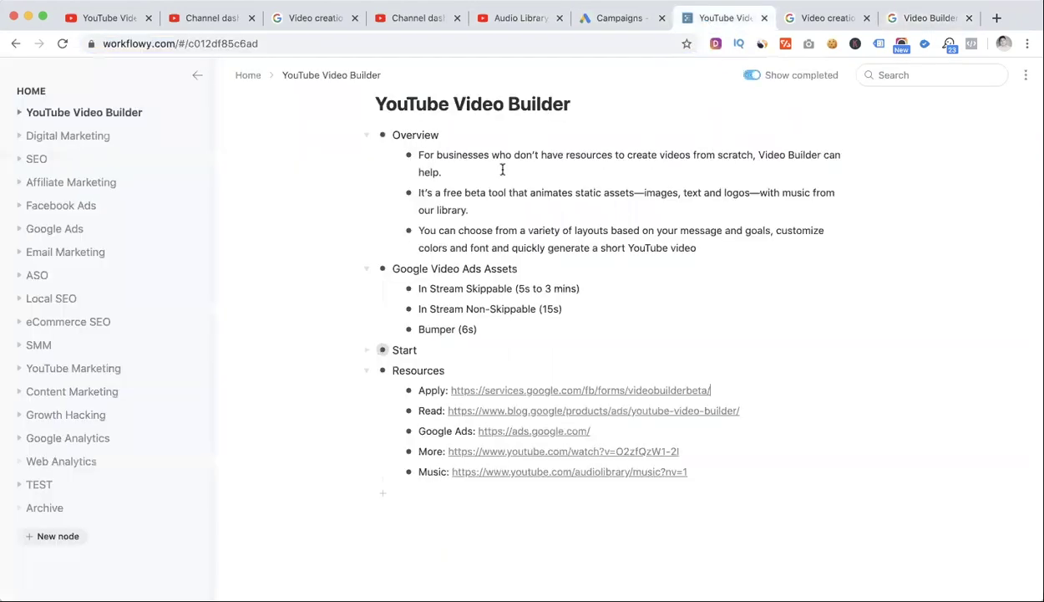
left_click(366, 386)
scroll(482, 386, "down", 3)
Step: Scroll the layout gallery down to the Feature your brand (6s) and Introduce your brand templates
left_click(527, 317)
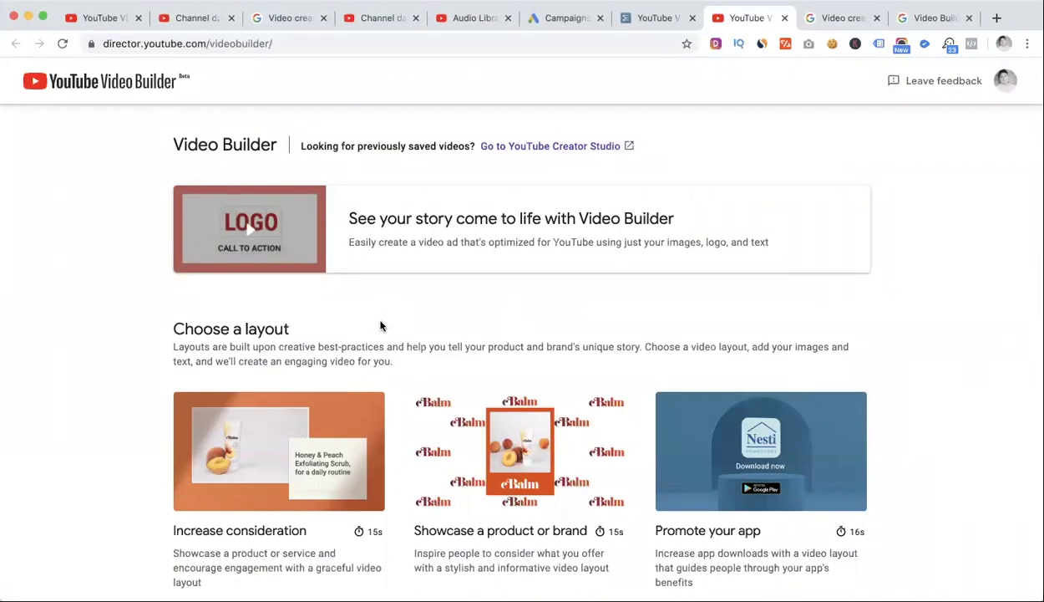
scroll(381, 326, "down", 2)
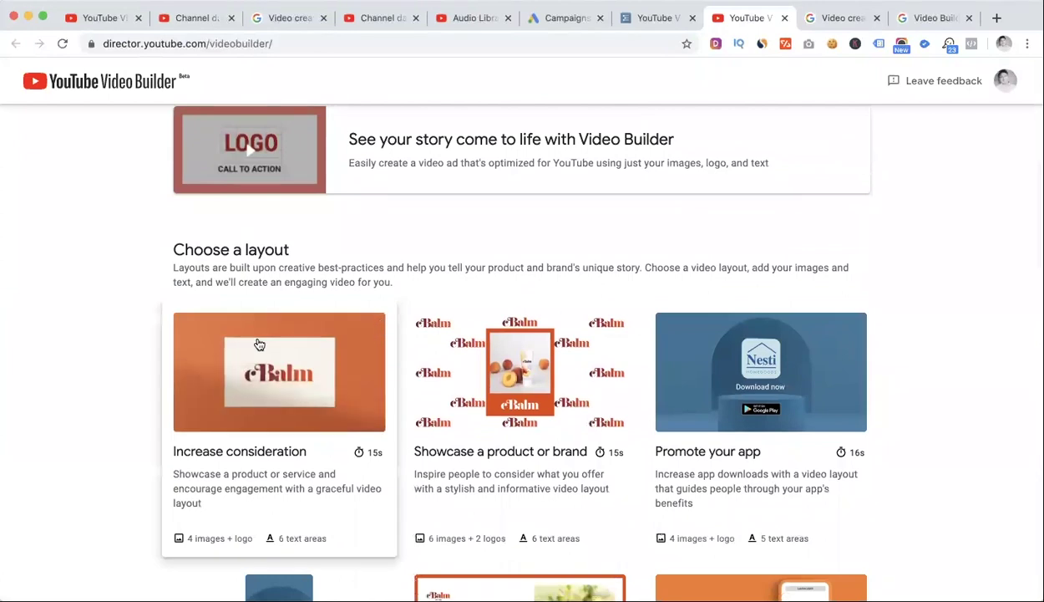
scroll(133, 430, "down", 3)
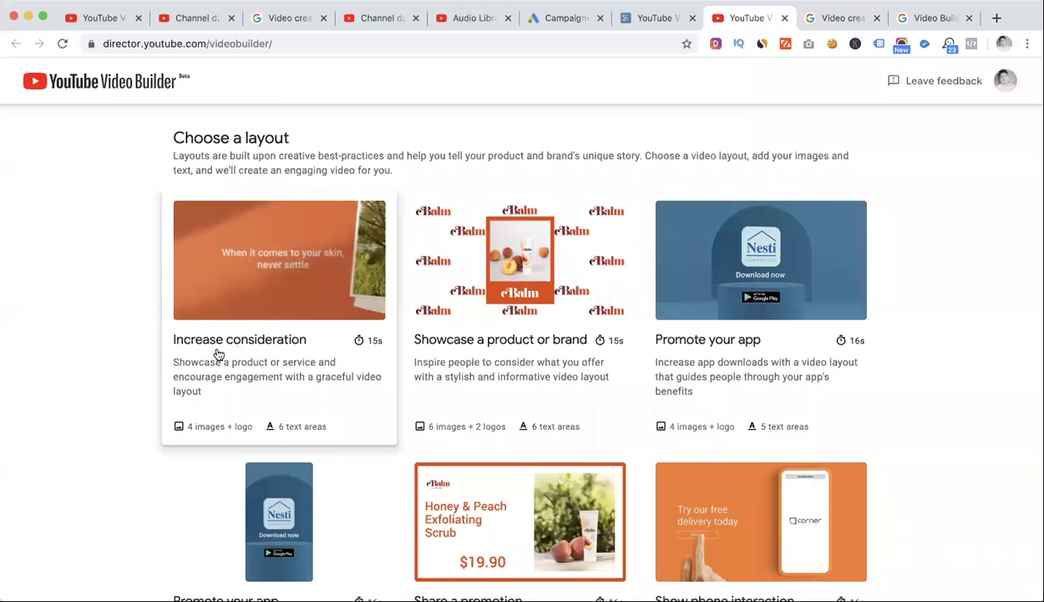
mouse_move(215, 357)
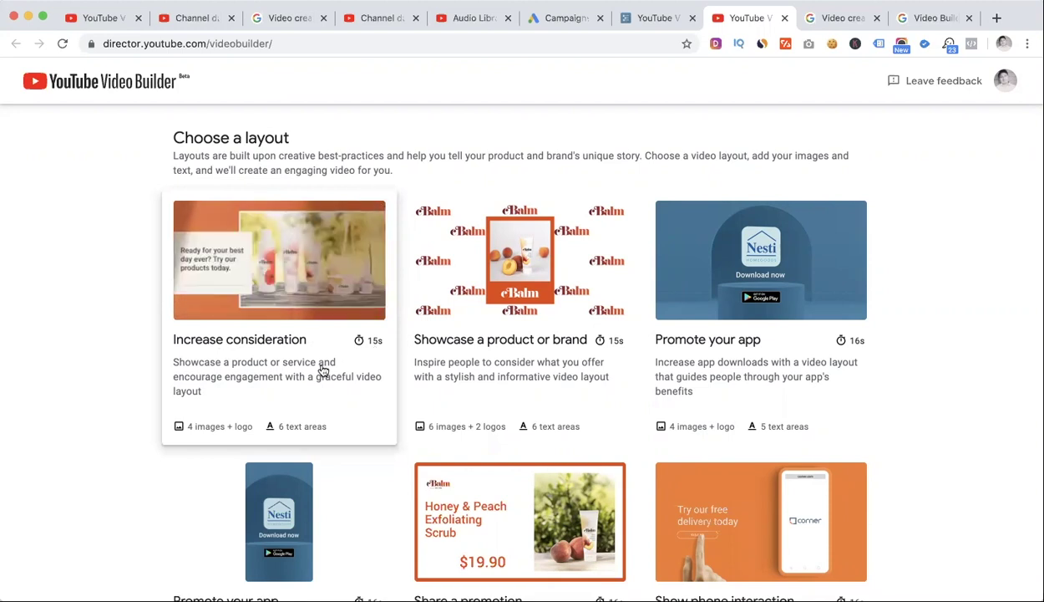
scroll(140, 413, "down", 2)
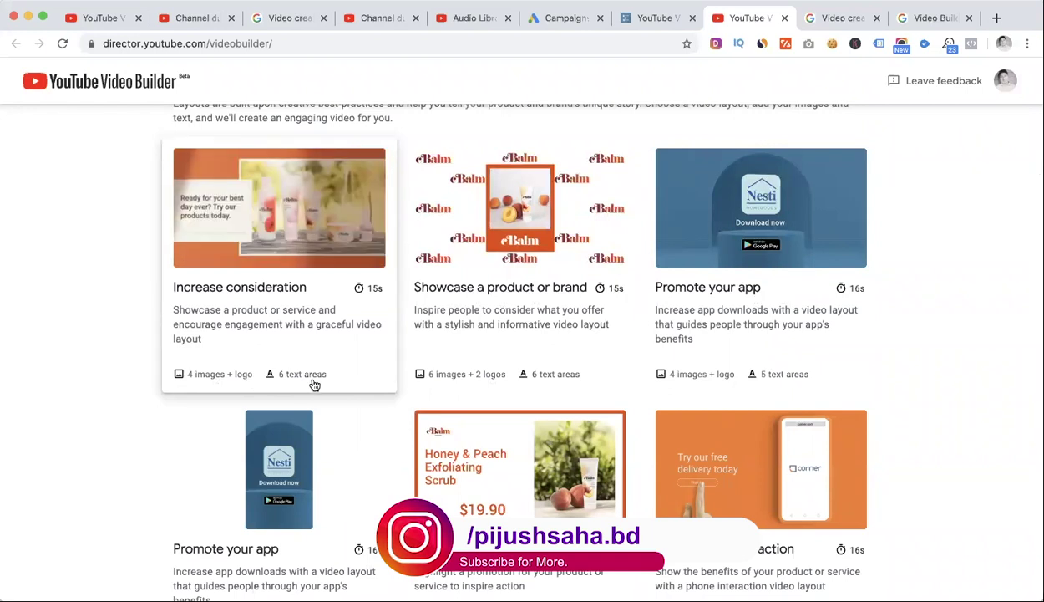
scroll(124, 447, "down", 2)
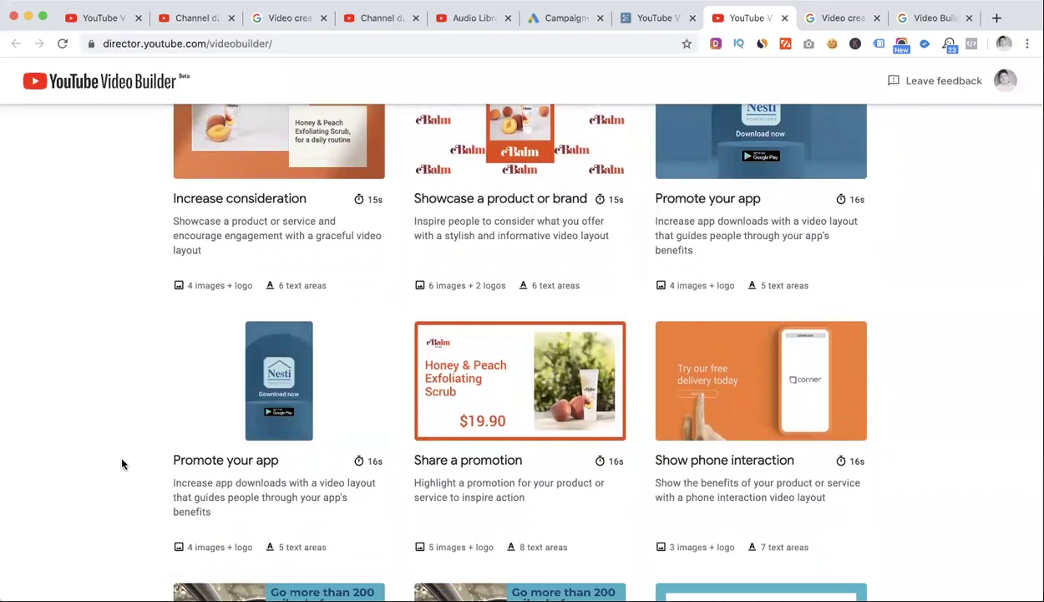
scroll(137, 439, "down", 6)
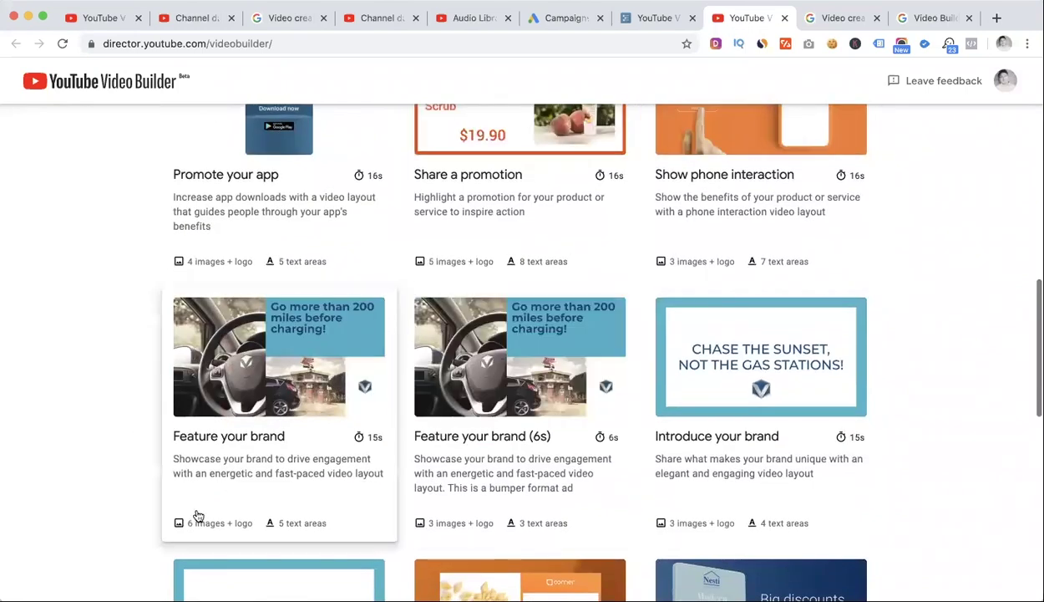
scroll(127, 518, "down", 1)
scroll(127, 518, "down", 2)
scroll(127, 517, "down", 2)
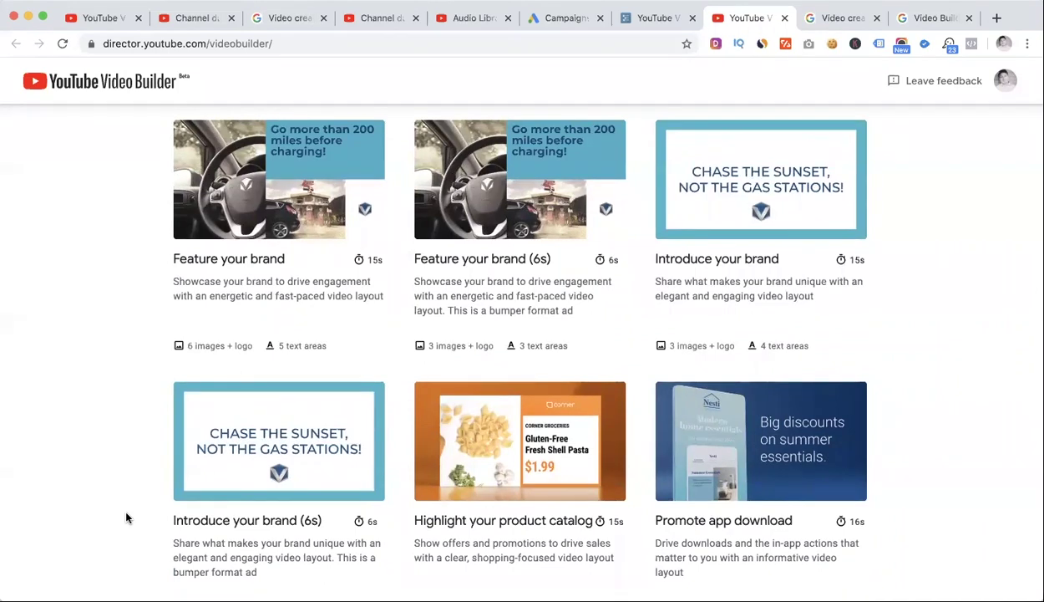
scroll(126, 518, "down", 2)
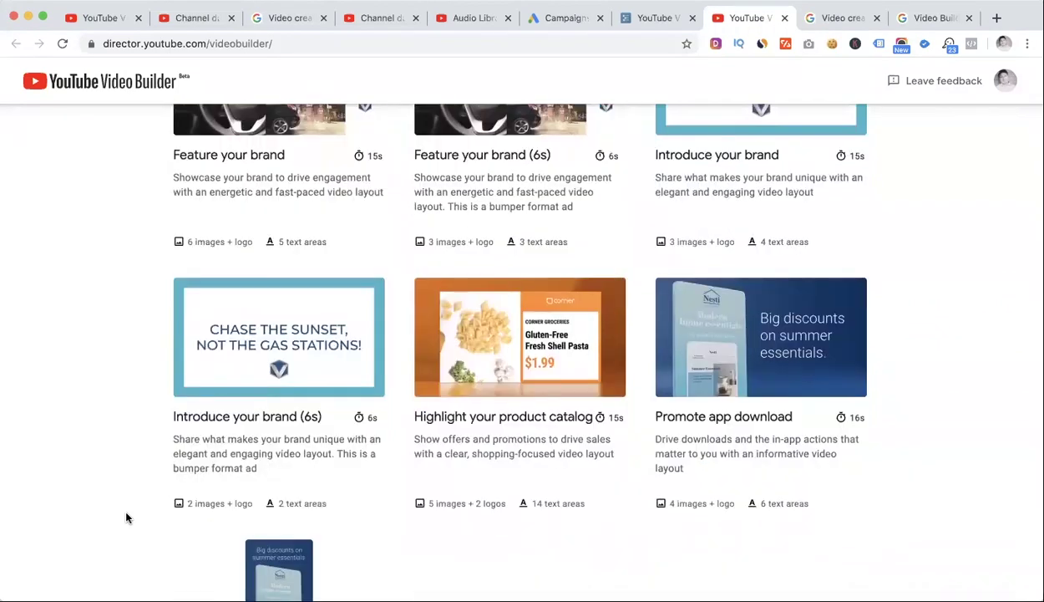
scroll(127, 518, "up", 3)
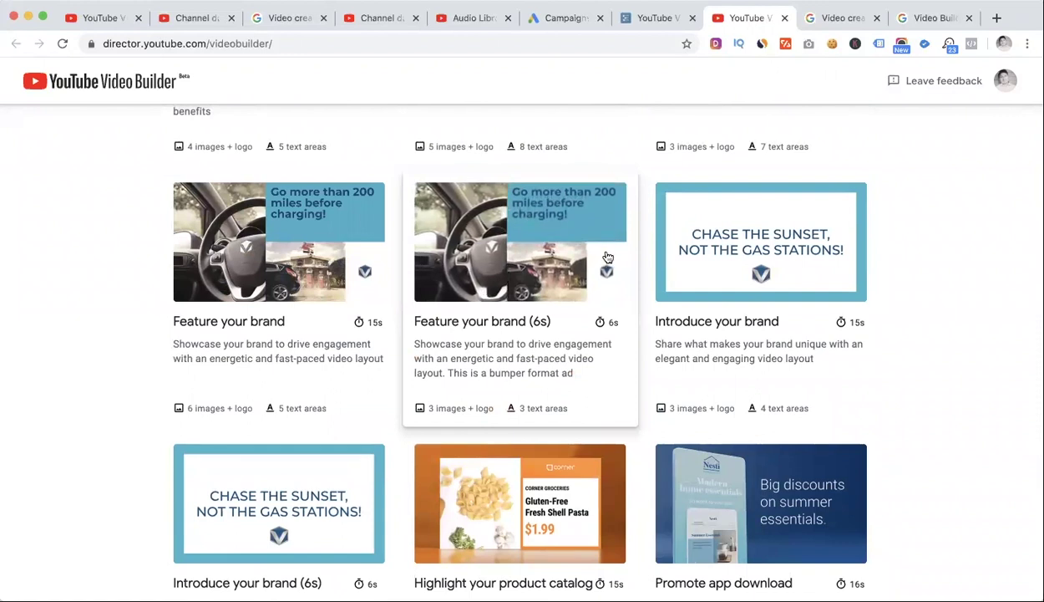
Step: Open the Introduce your brand (15s) layout and play, then pause, its sample preview
left_click(727, 254)
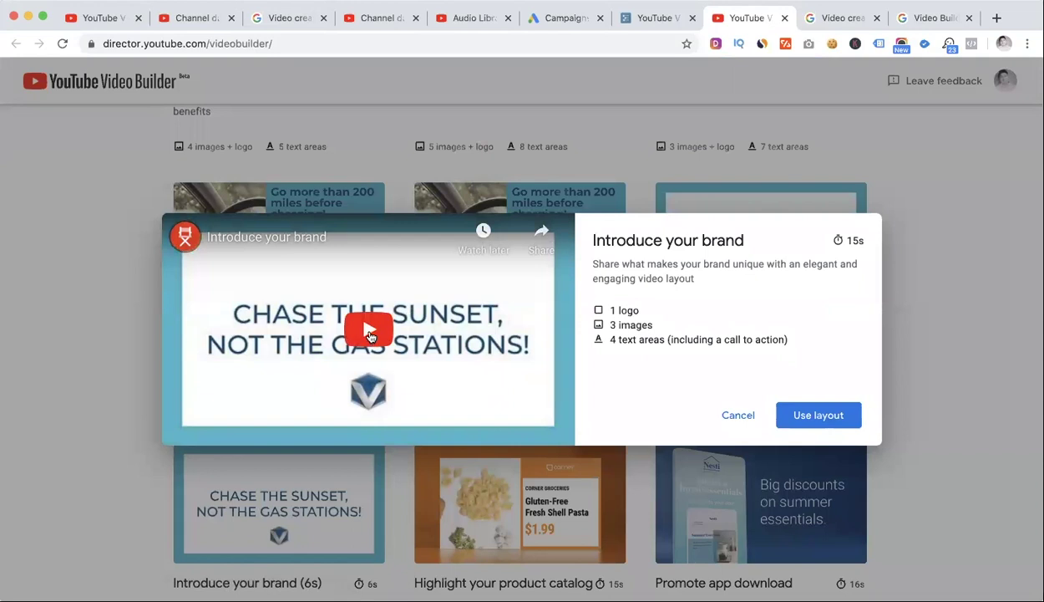
left_click(371, 335)
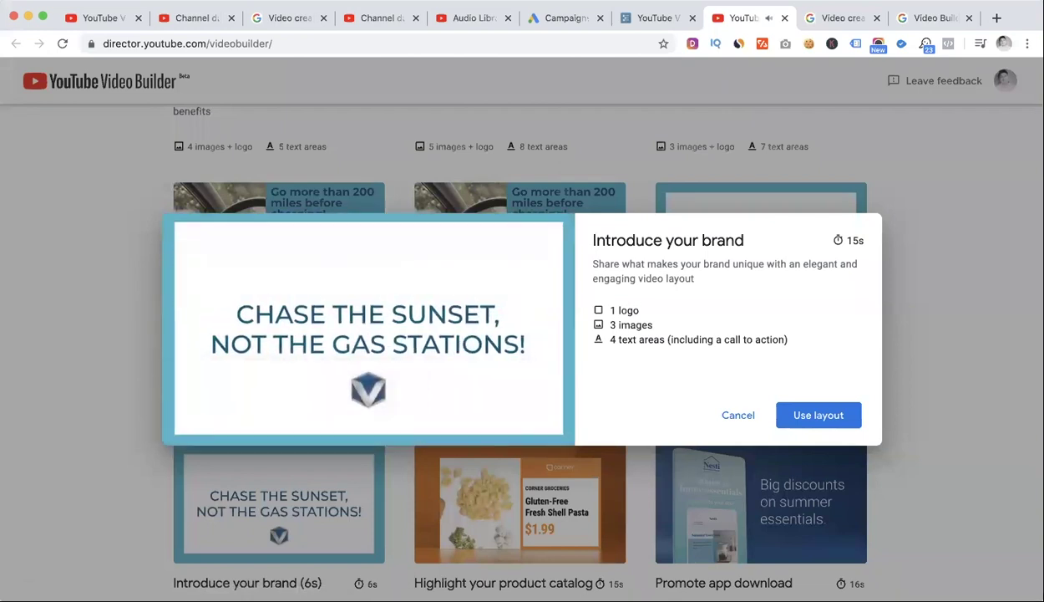
key("space")
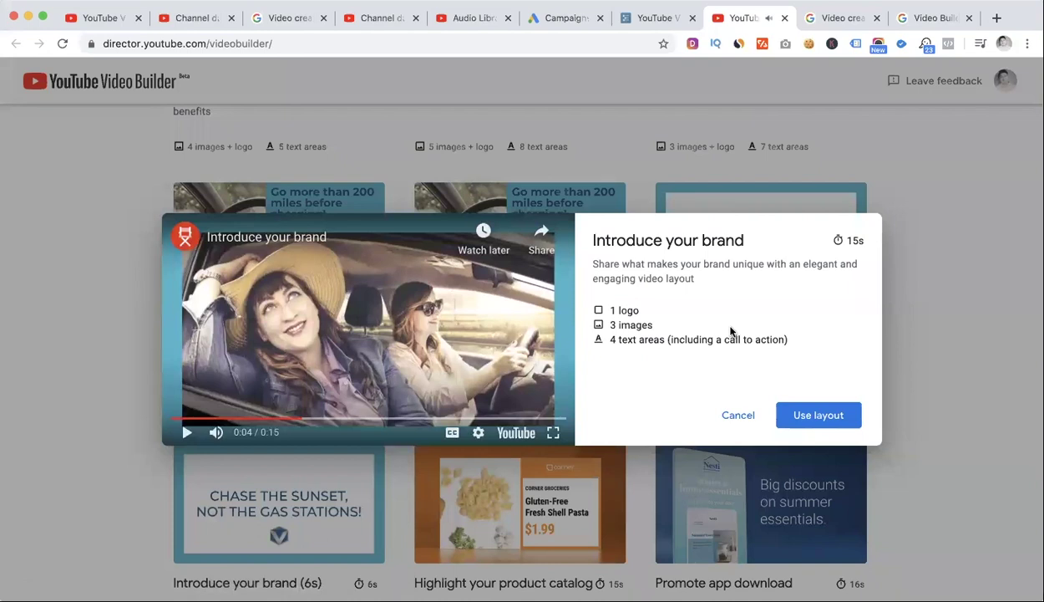
Step: Start a new video from the Introduce your brand layout and look over its form
left_click(803, 415)
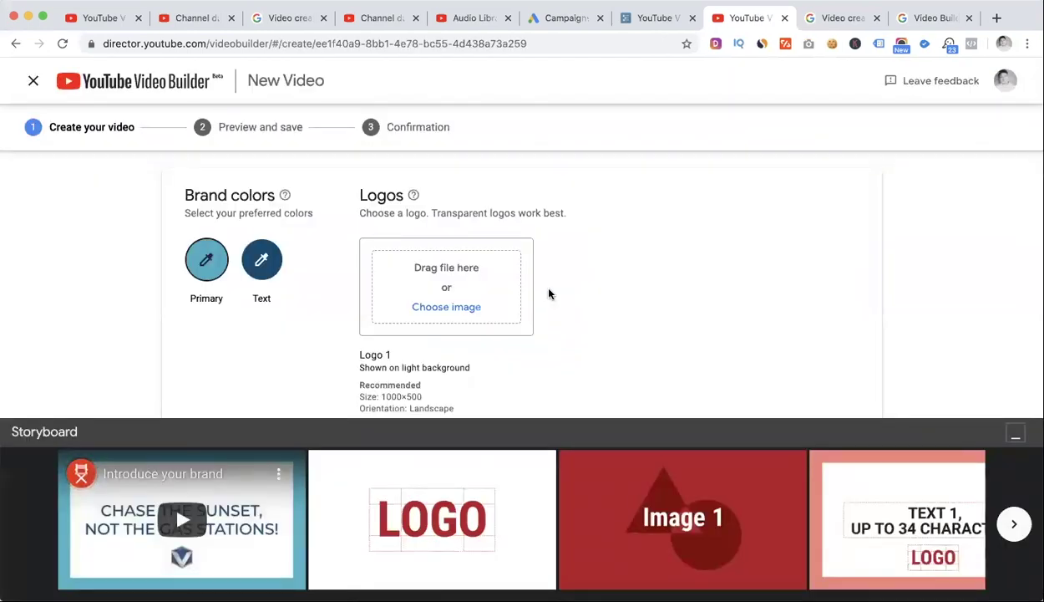
scroll(549, 293, "down", 5)
scroll(549, 293, "down", 5)
scroll(549, 290, "down", 3)
scroll(549, 293, "up", 8)
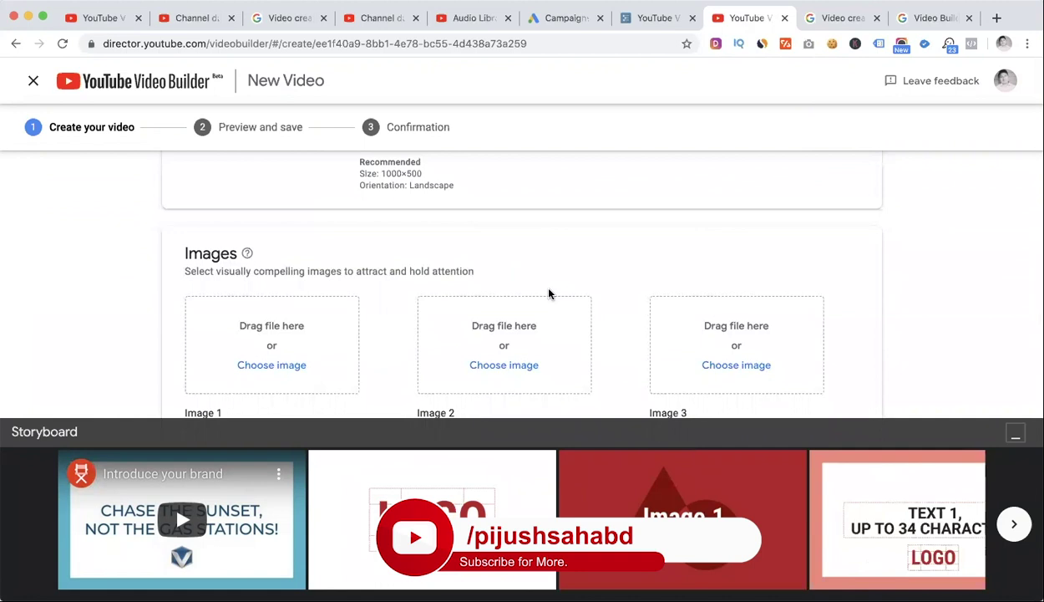
scroll(618, 224, "up", 3)
Step: Upload the 112×144 PS logo PNG as the video's logo
left_click(431, 328)
double_click(518, 131)
scroll(578, 322, "down", 2)
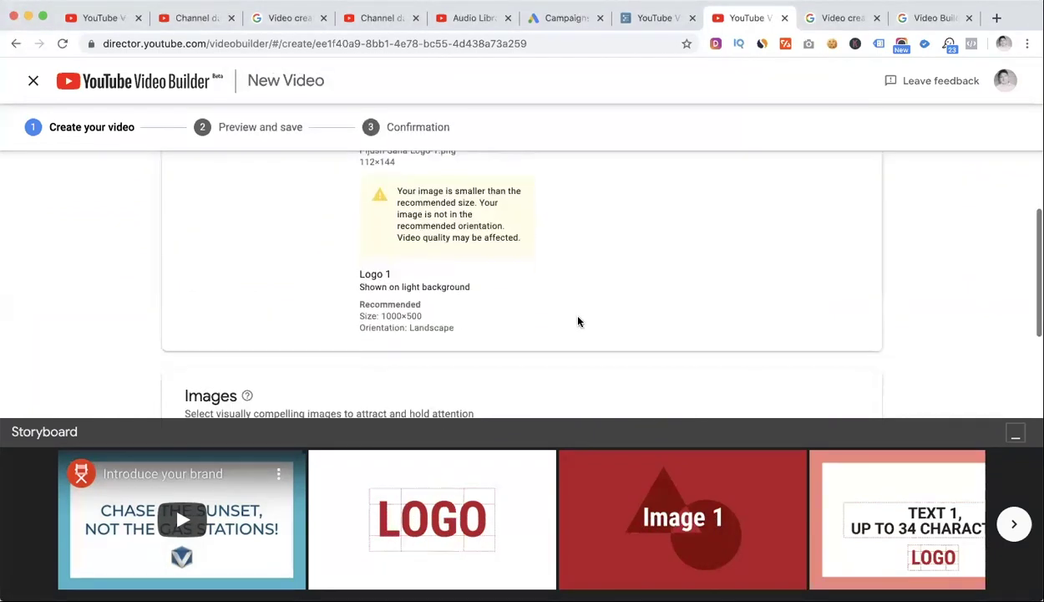
scroll(578, 322, "down", 1)
scroll(578, 322, "up", 1)
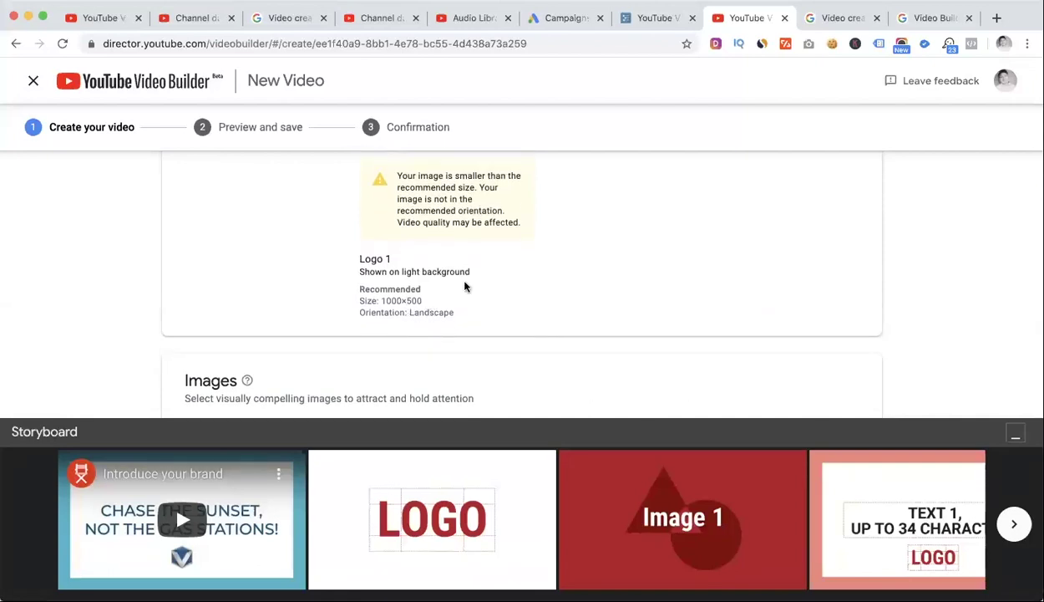
scroll(436, 306, "up", 5)
scroll(436, 309, "down", 2)
scroll(436, 309, "down", 3)
scroll(435, 304, "up", 3)
scroll(435, 303, "up", 1)
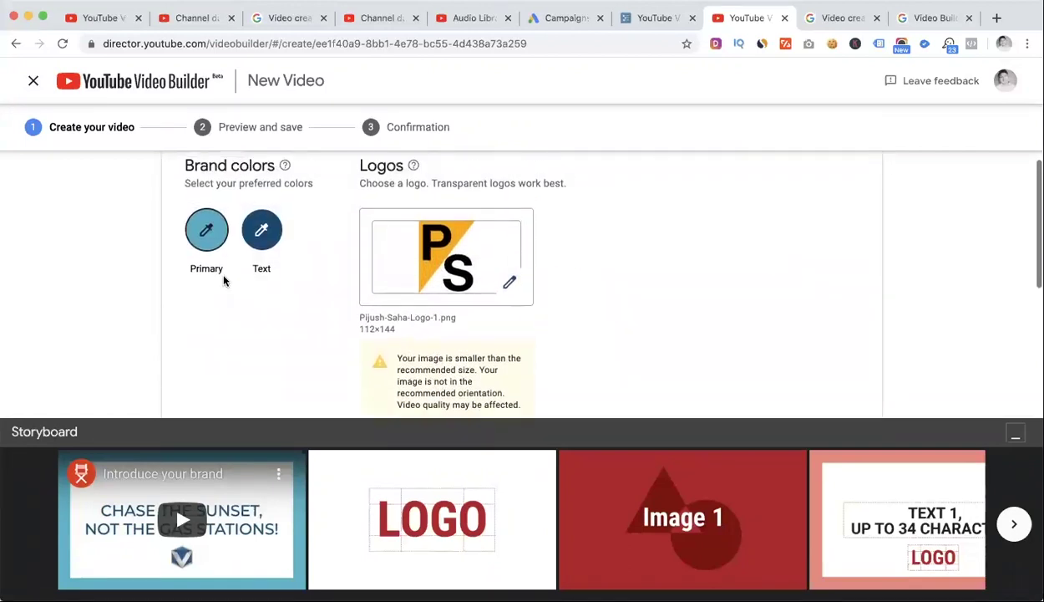
Step: Set the primary brand colour to the orange sampled from the PS logo with the eyedropper
left_click(206, 231)
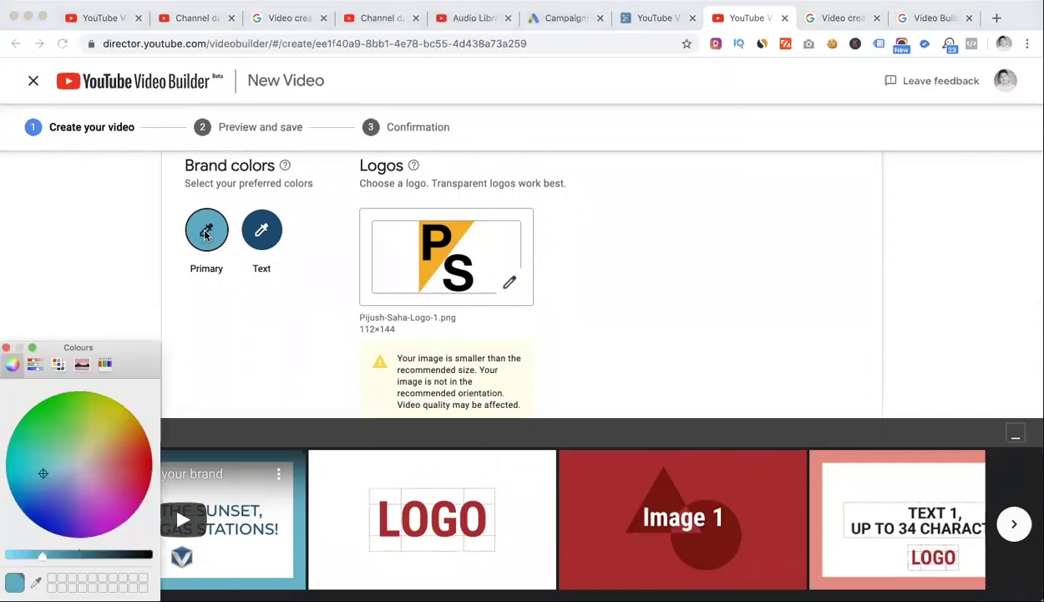
left_click(122, 418)
left_click(35, 582)
left_click(456, 235)
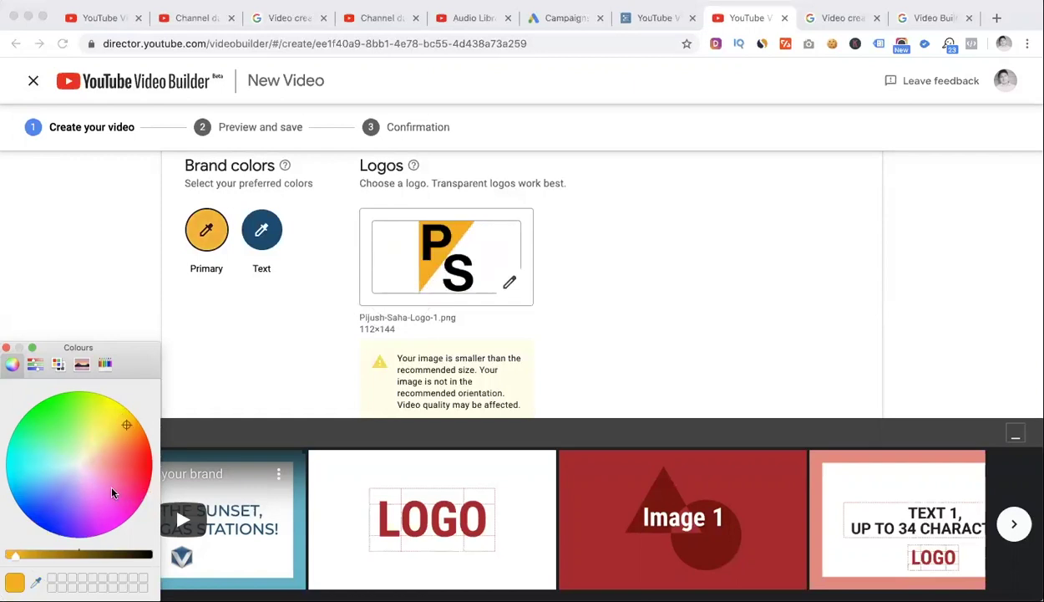
Step: Darken the text colour to black with the brightness slider
left_click(267, 238)
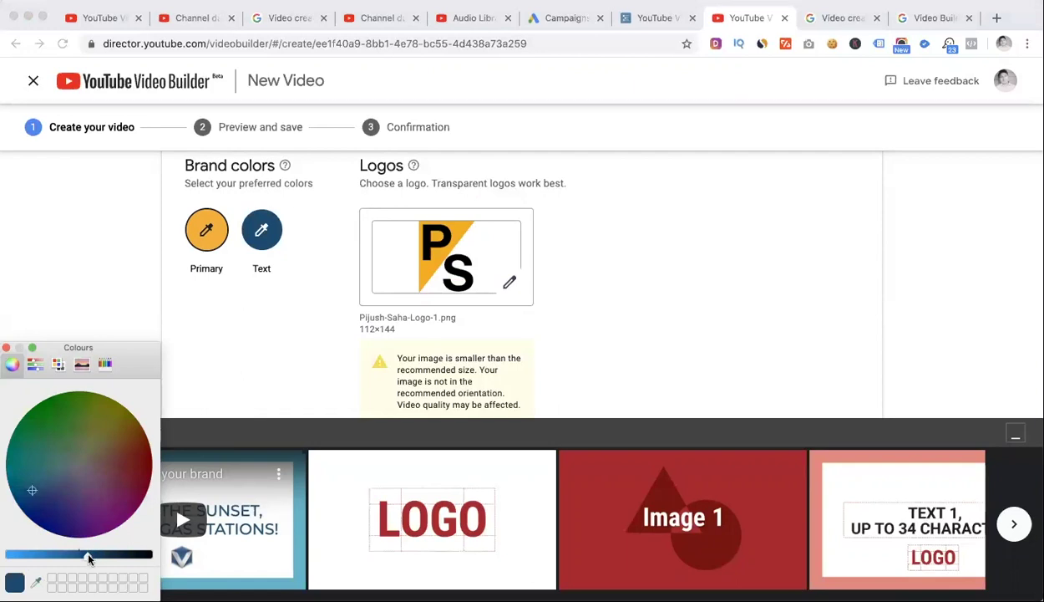
left_click_drag(89, 553, 149, 554)
scroll(315, 339, "down", 3)
scroll(314, 338, "down", 5)
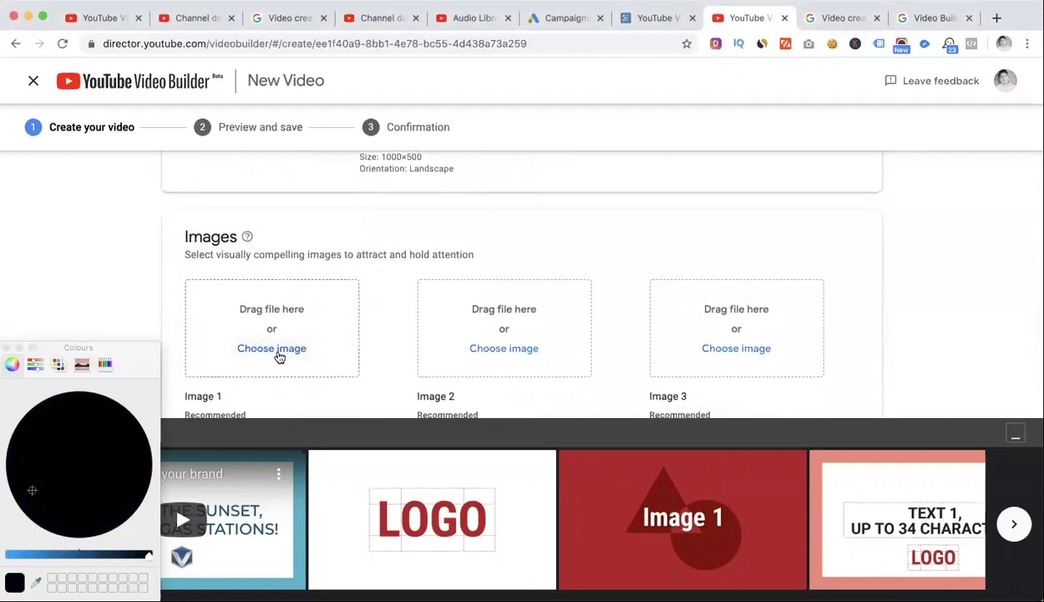
Step: Fill Images 1–3 with the desk workspace, analytics-text-185576.jpg and ballpoint-pen photos
left_click(279, 350)
double_click(387, 105)
left_click(503, 349)
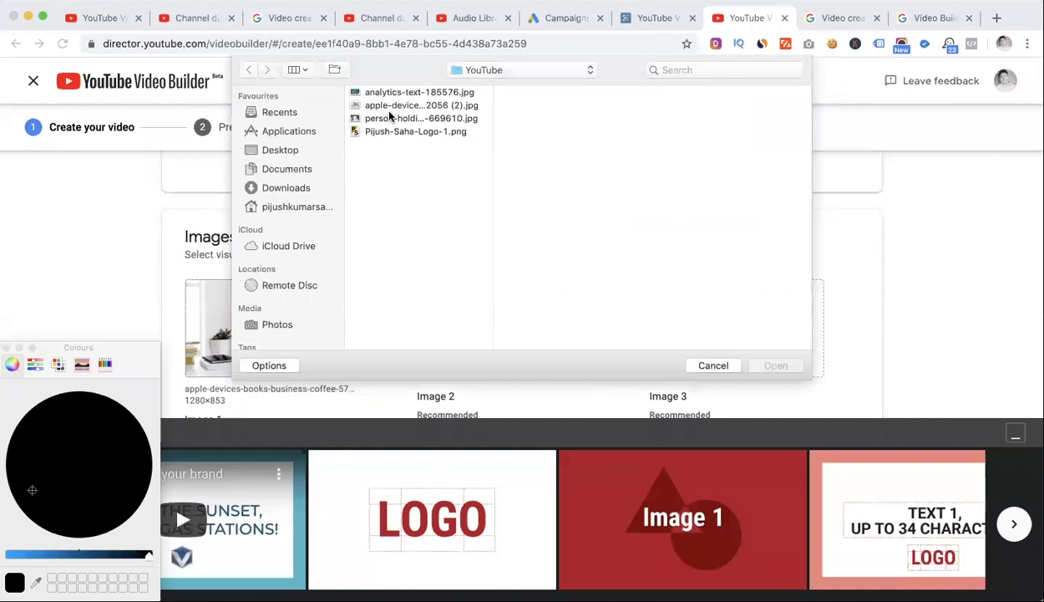
double_click(388, 92)
scroll(725, 354, "down", 2)
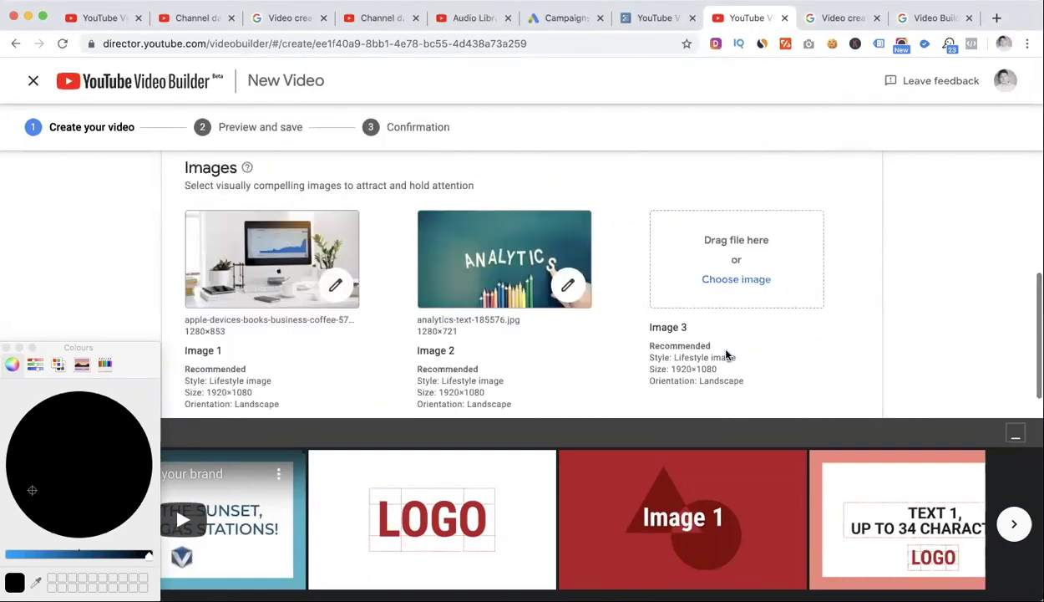
left_click(729, 281)
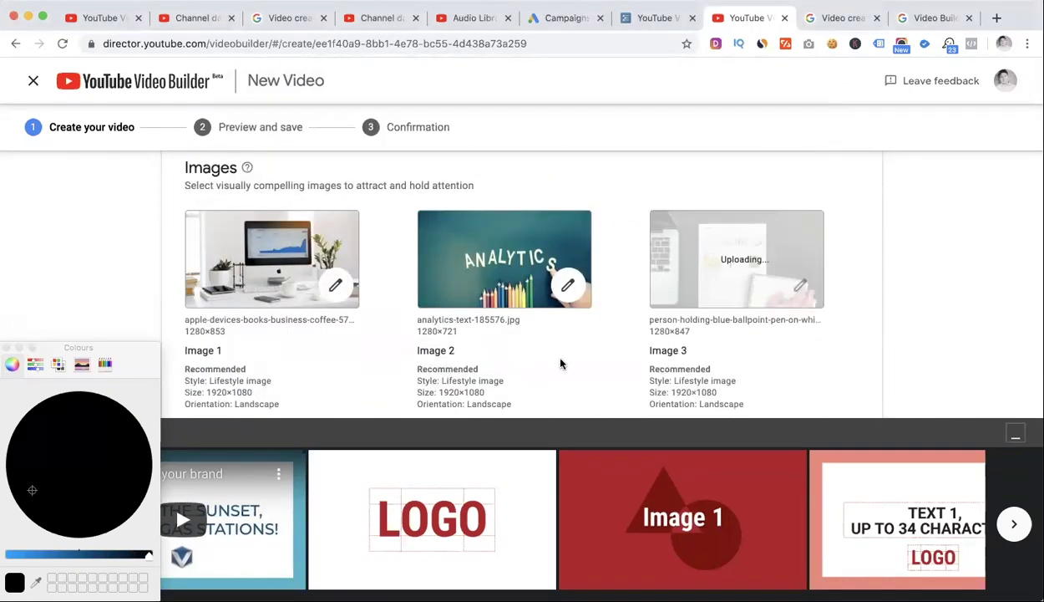
scroll(560, 364, "down", 5)
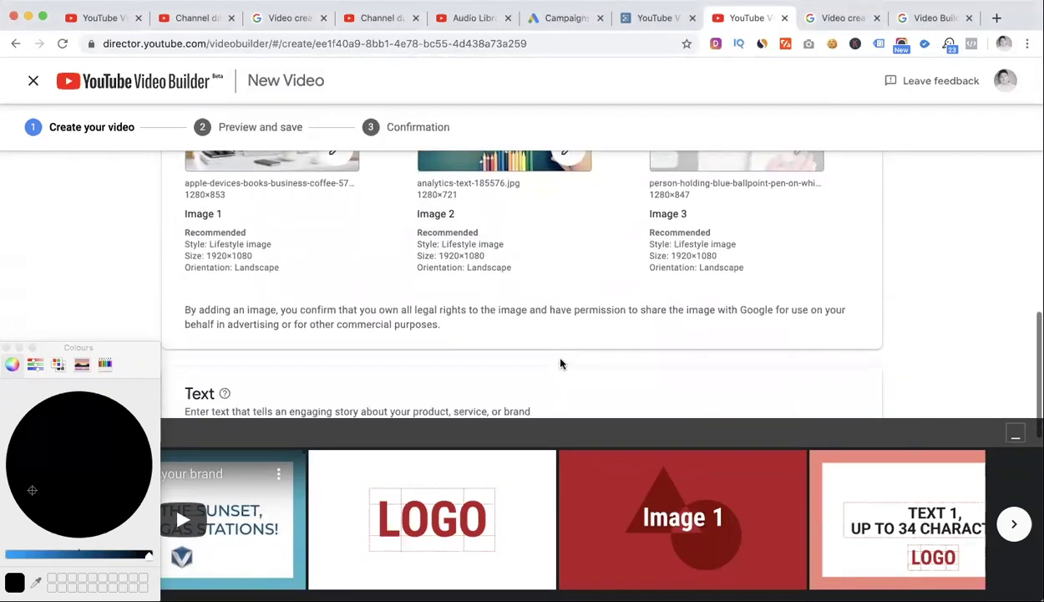
Step: Enter 'Learn Digital Marketing', 'Create Brand Identity on Online', 'Bring Action for Brand' and call to action 'Explore More'
left_click(330, 302)
type("Learn Digital M")
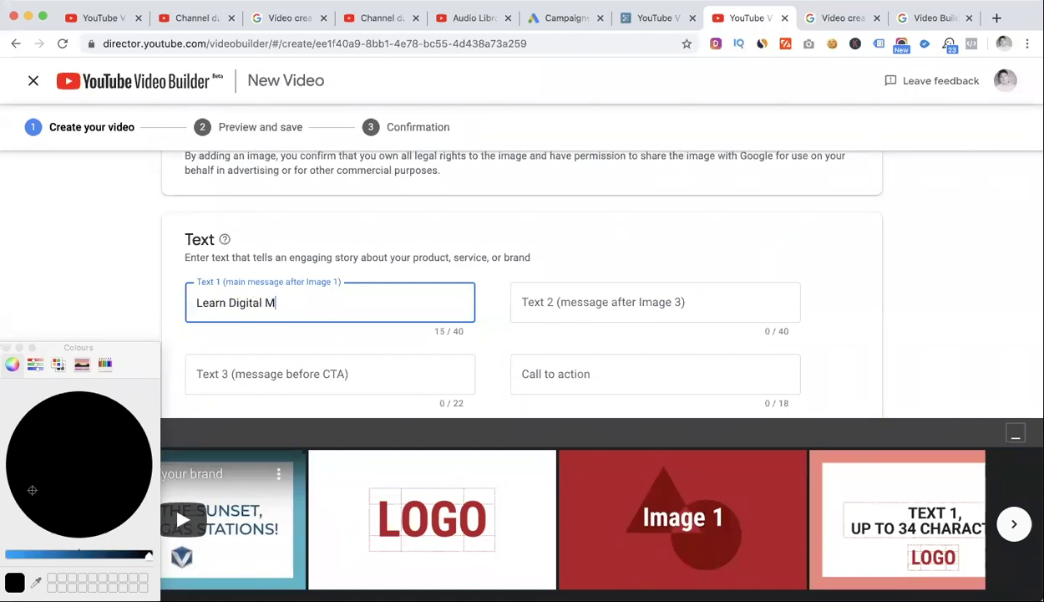
type("arketing")
left_click(572, 304)
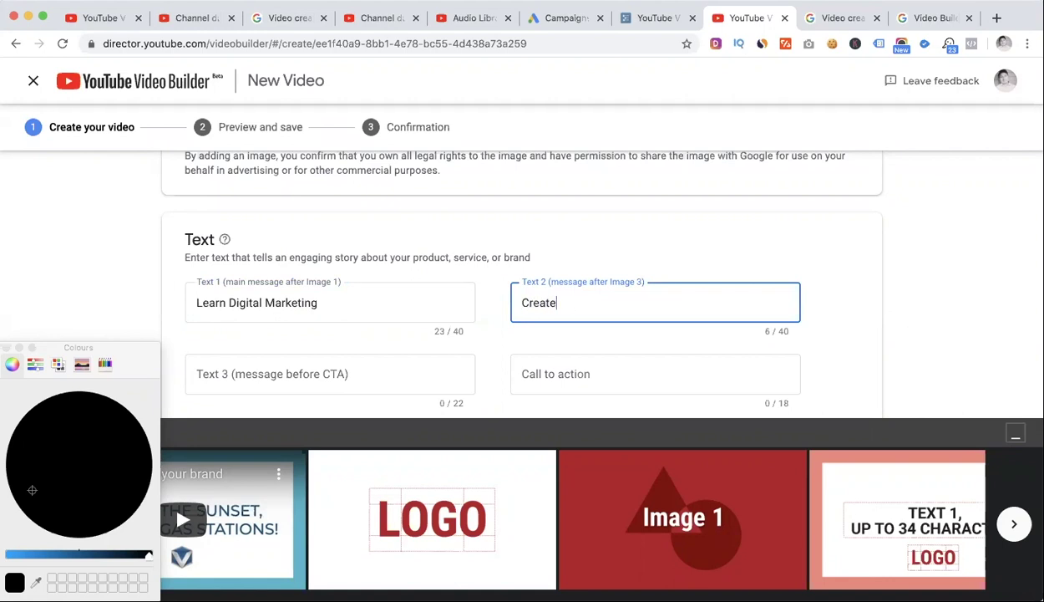
type("Create Brand")
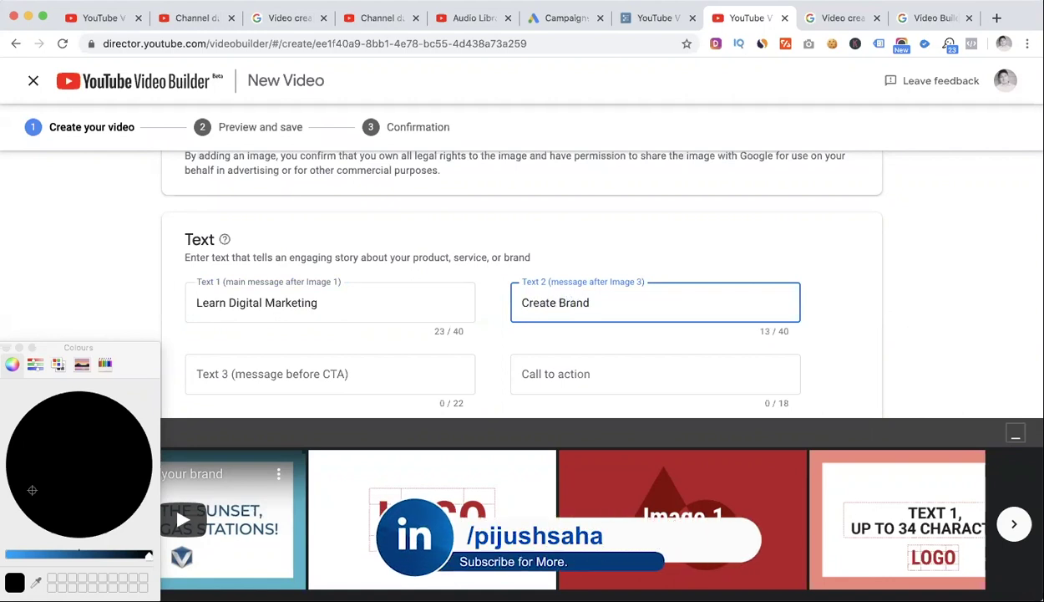
type(" Iden")
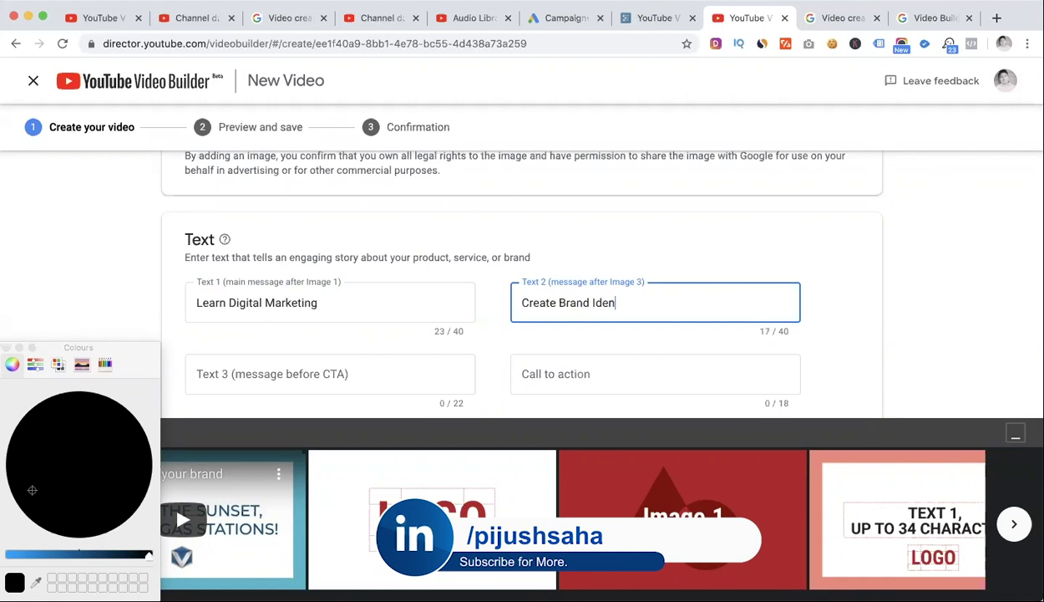
type("tity on O")
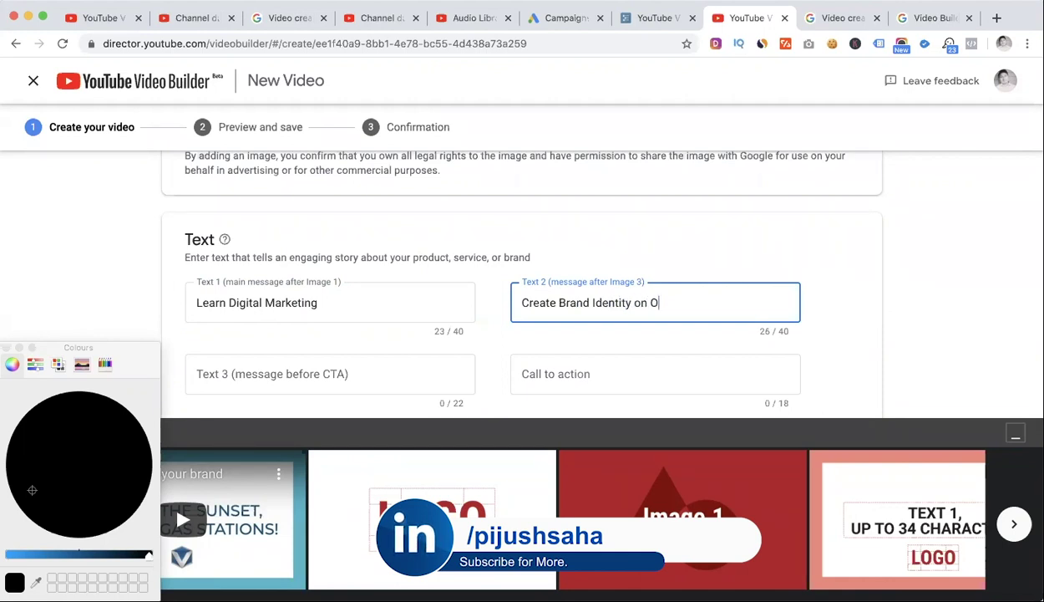
type("nline")
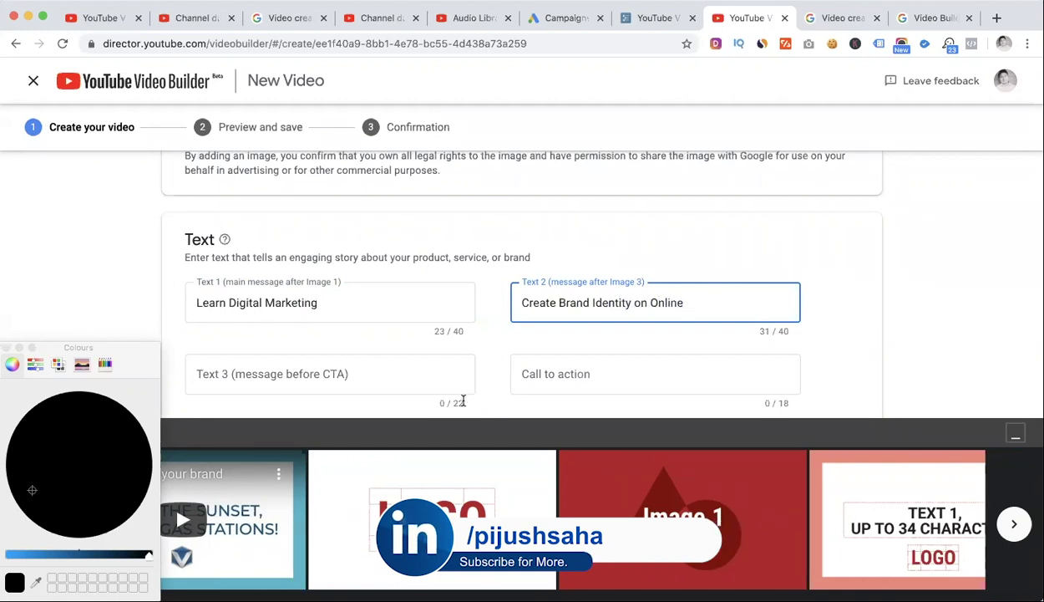
left_click(422, 373)
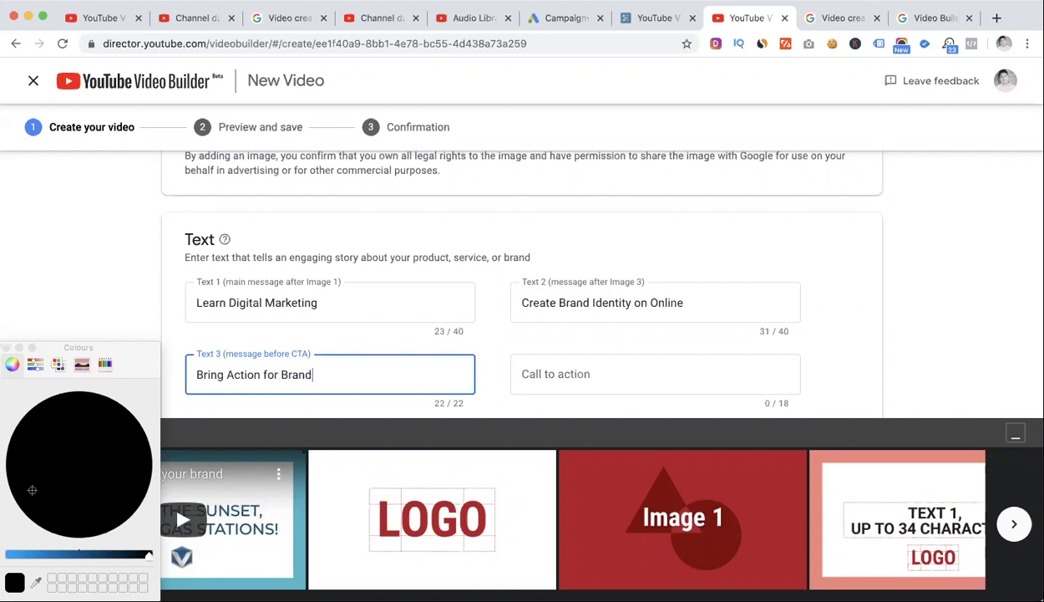
key("Tab")
type("E")
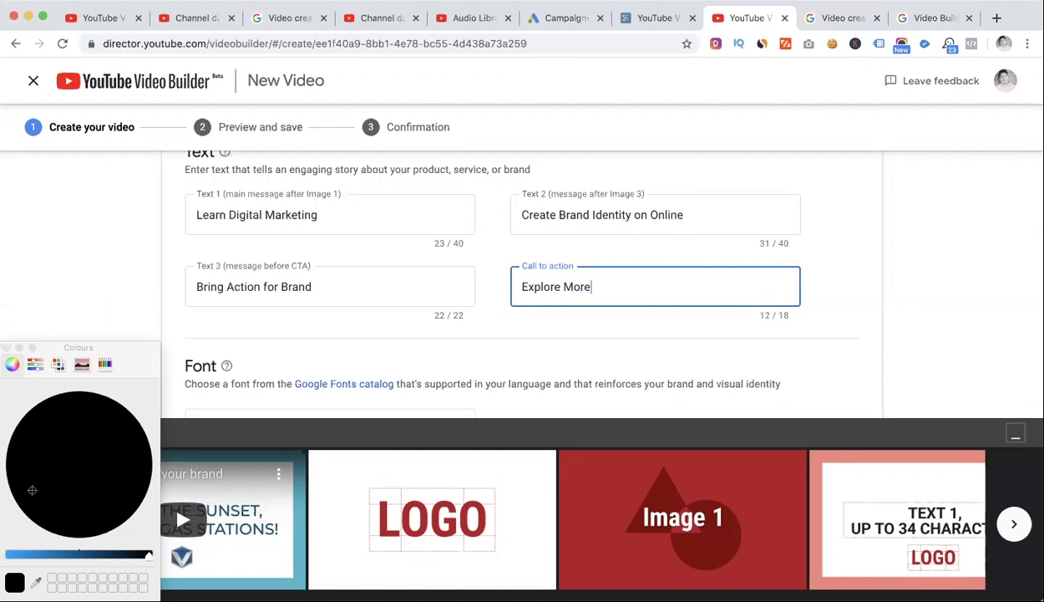
Step: Change the video font to GFS Neohellenic Bold
scroll(493, 350, "down", 5)
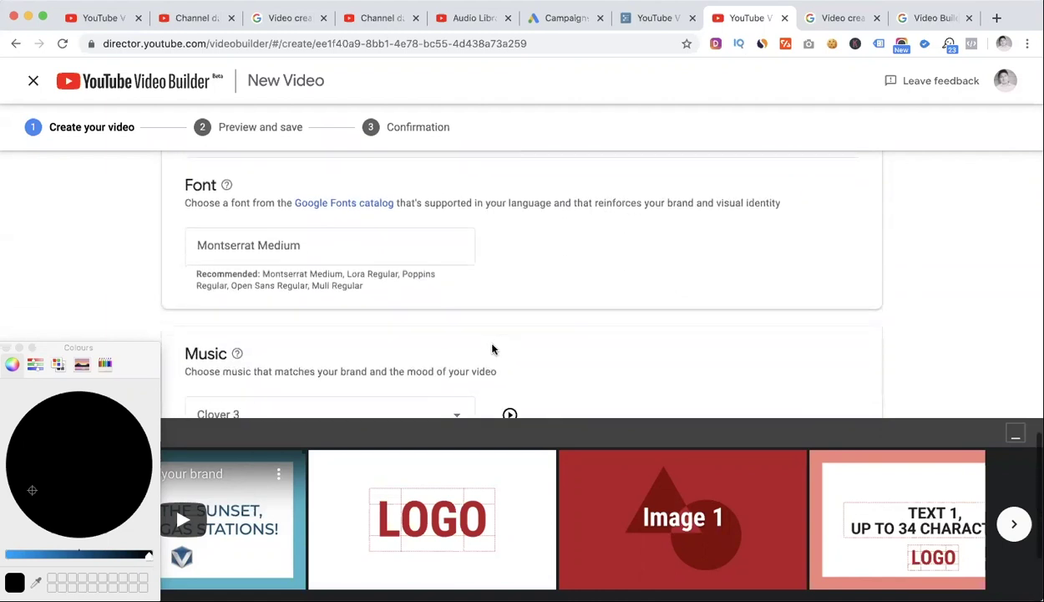
left_click(377, 237)
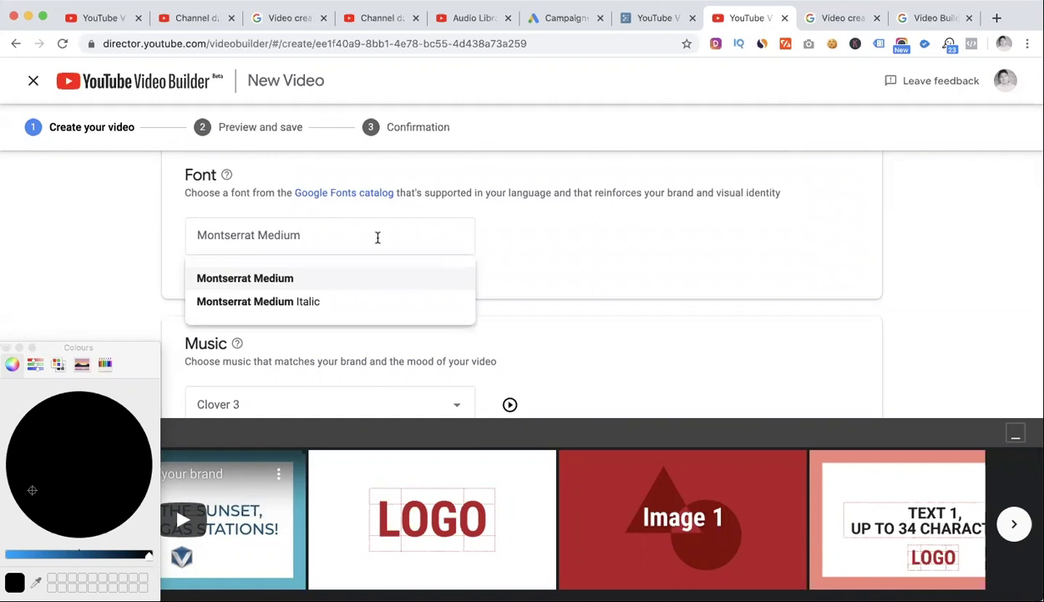
type("hel")
left_click(240, 334)
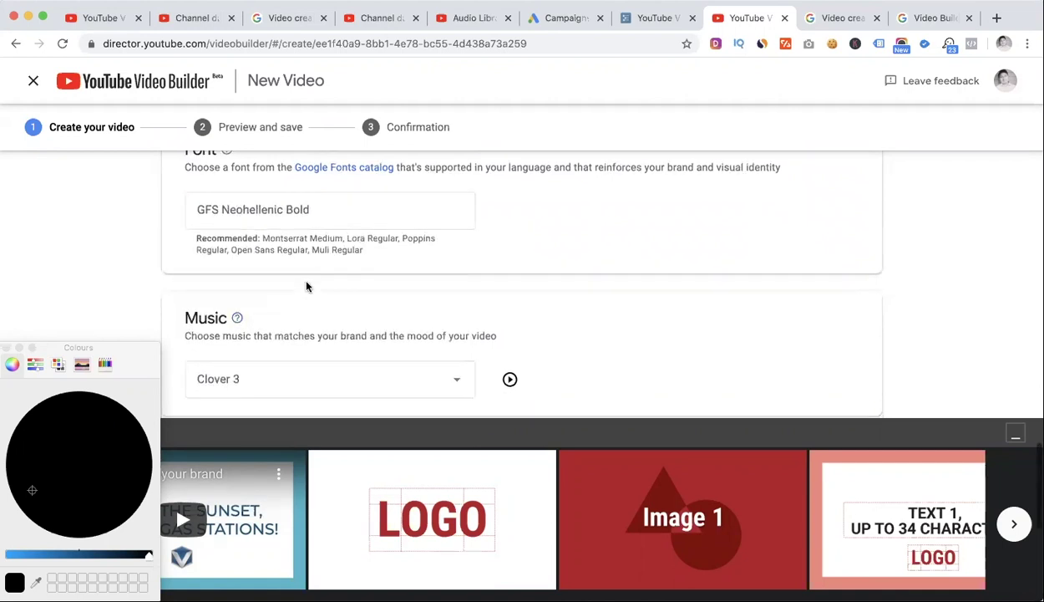
Step: Preview the music tracks and keep Clover 3, an Inspirational track, as the soundtrack
scroll(305, 286, "down", 2)
left_click(302, 301)
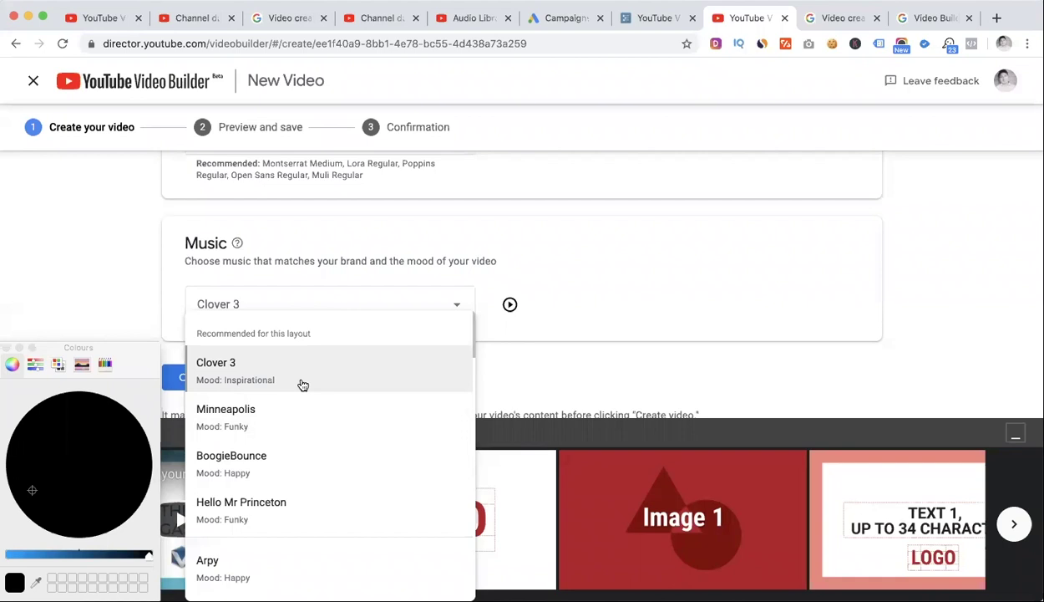
scroll(320, 448, "down", 3)
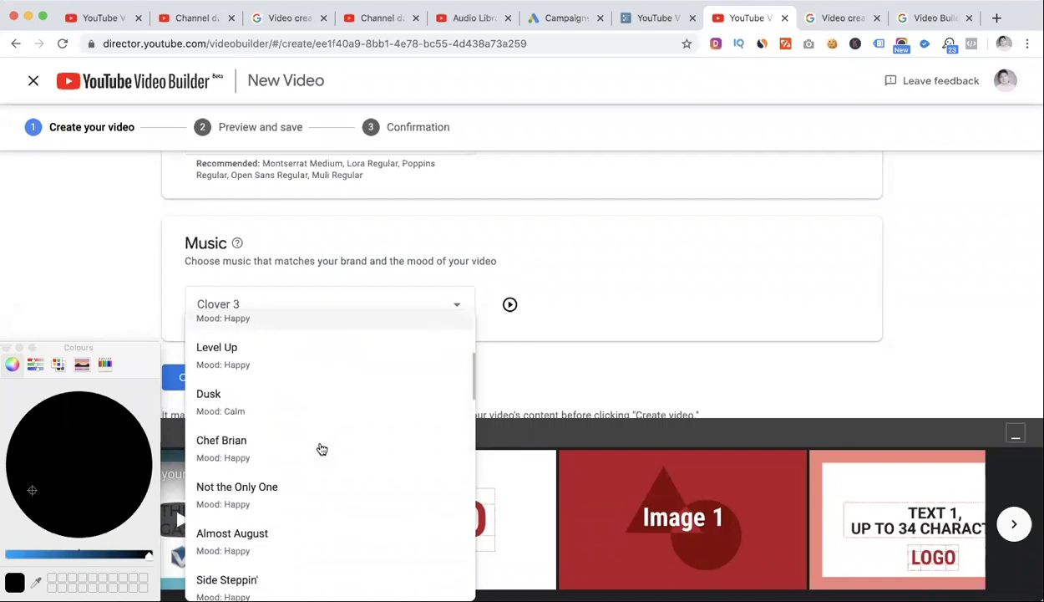
scroll(322, 448, "down", 10)
scroll(322, 447, "up", 2)
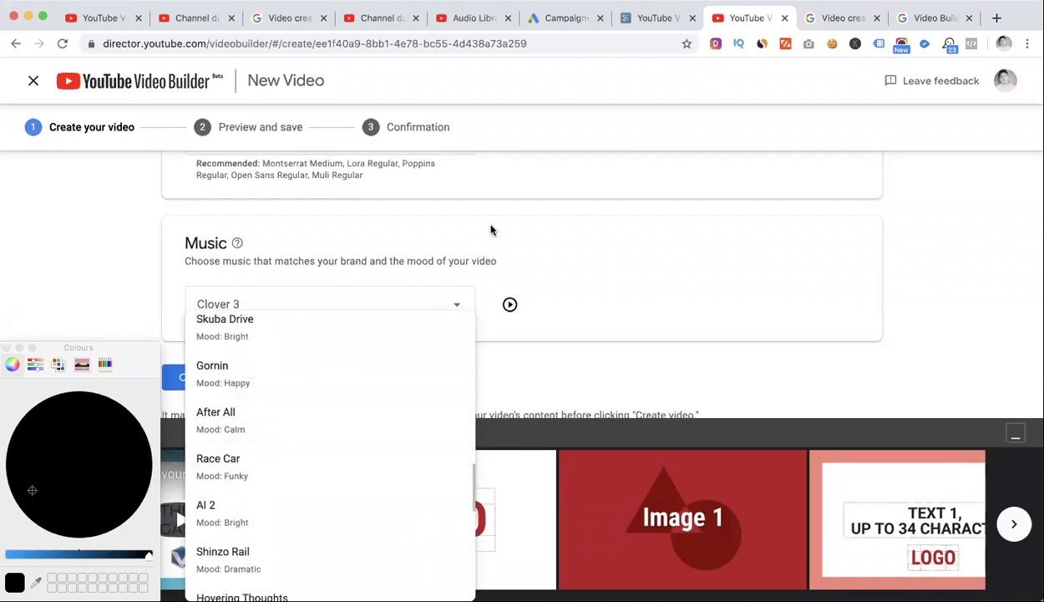
left_click(506, 301)
left_click(510, 304)
left_click(427, 314)
left_click(506, 248)
left_click(418, 307)
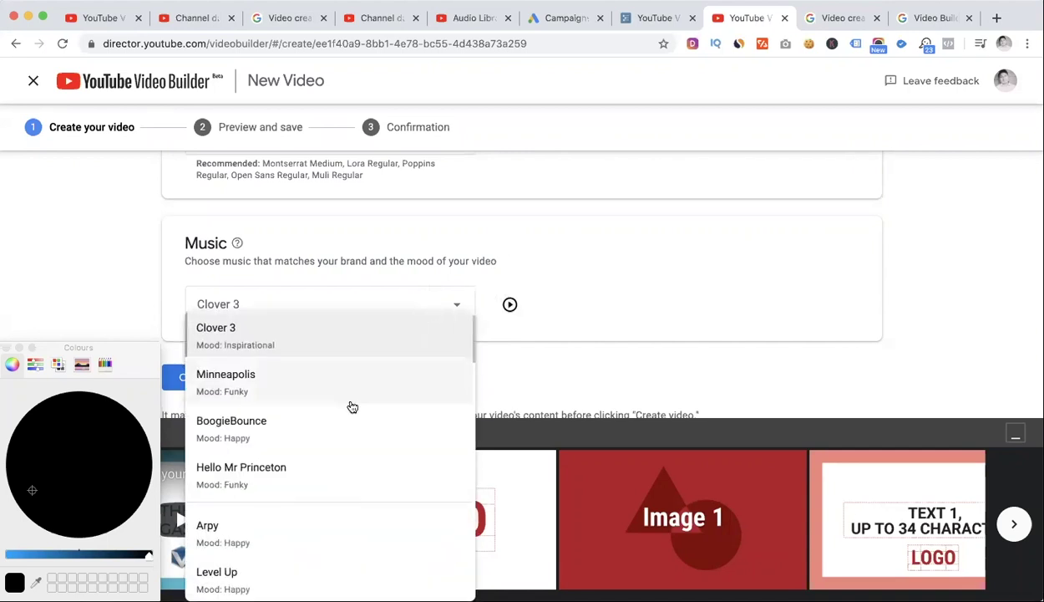
triple_click(488, 259)
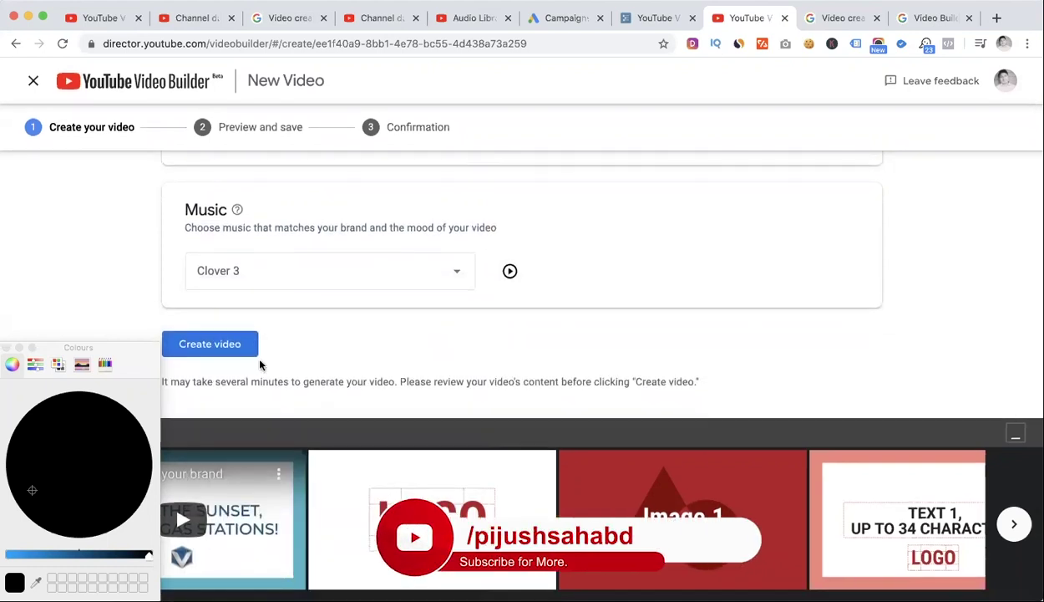
Step: Generate the 15-second 'Learn Digital Marketing' video, then play, pause and replay its preview
left_click(222, 348)
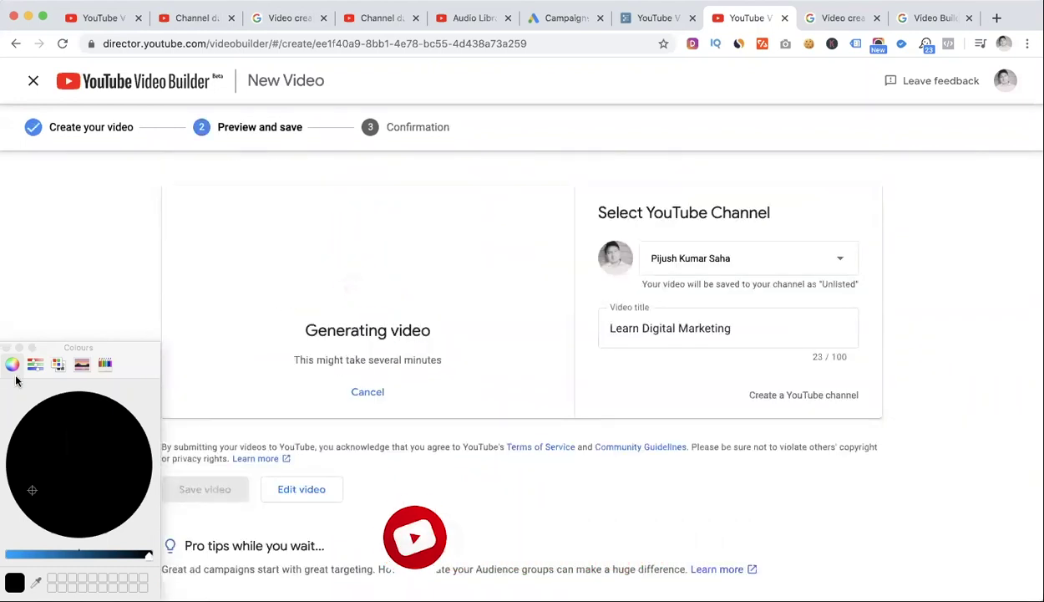
left_click(275, 345)
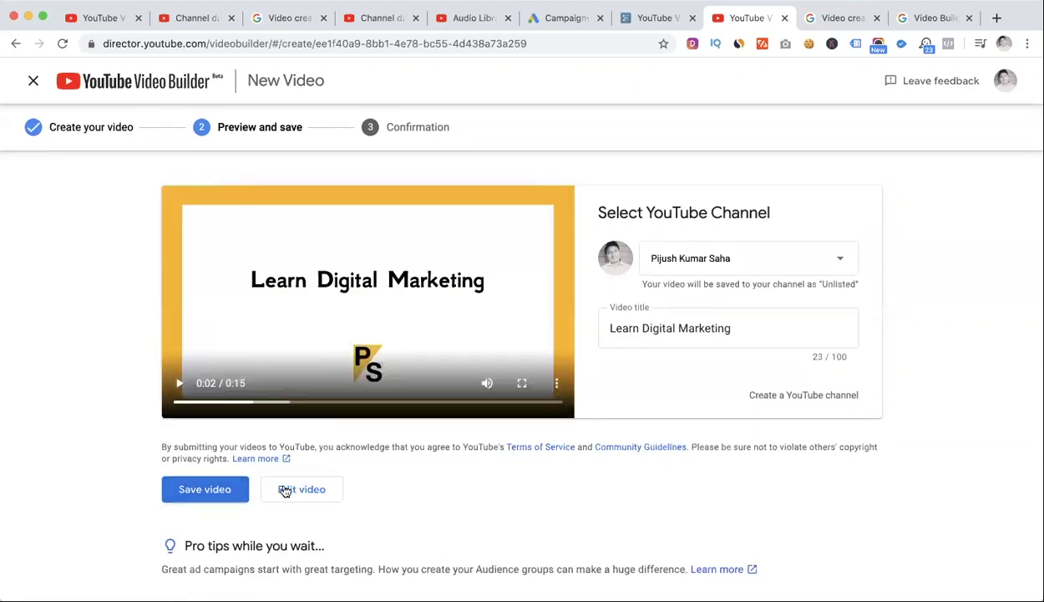
left_click(178, 384)
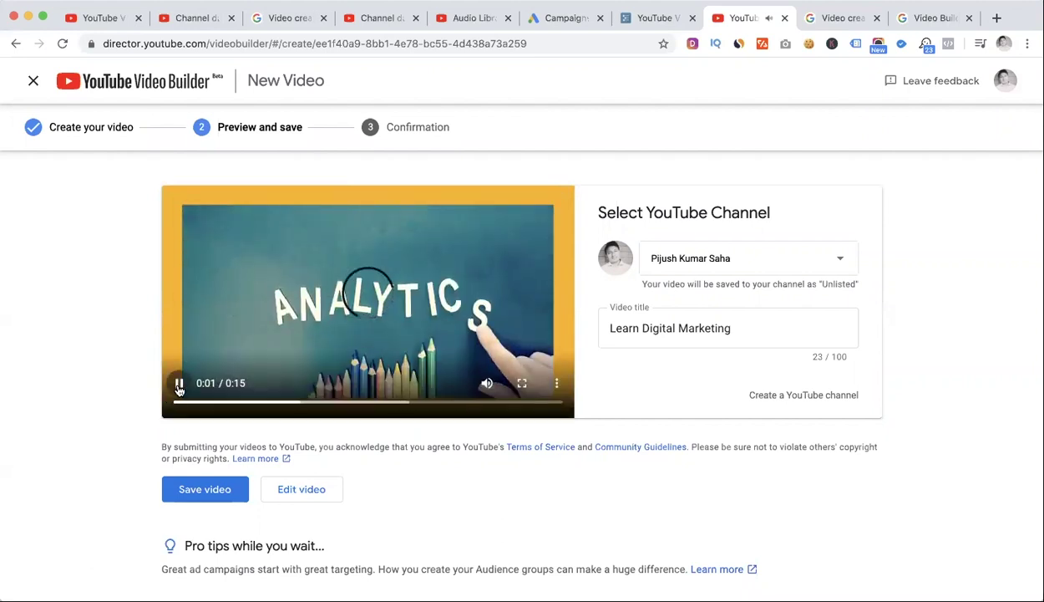
left_click(180, 386)
left_click(179, 385)
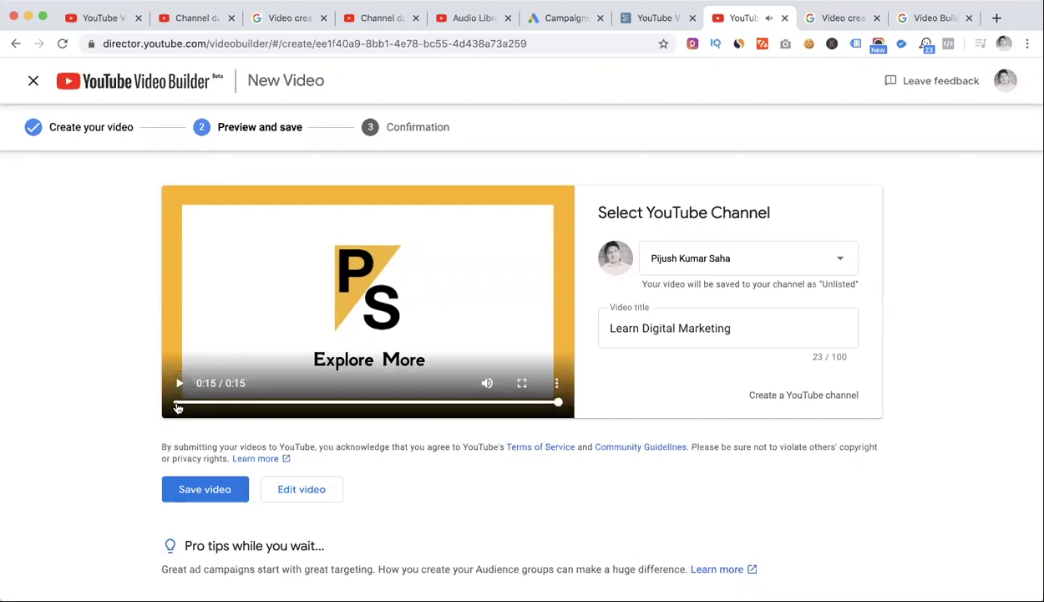
left_click(177, 404)
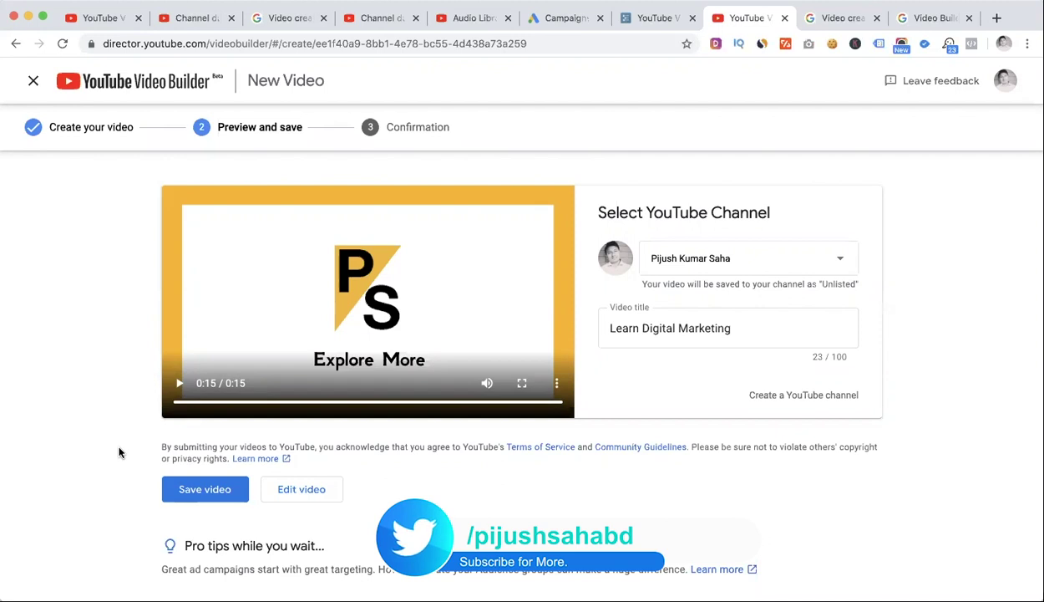
Step: Save the video unlisted to the channel and copy its share link
left_click(200, 492)
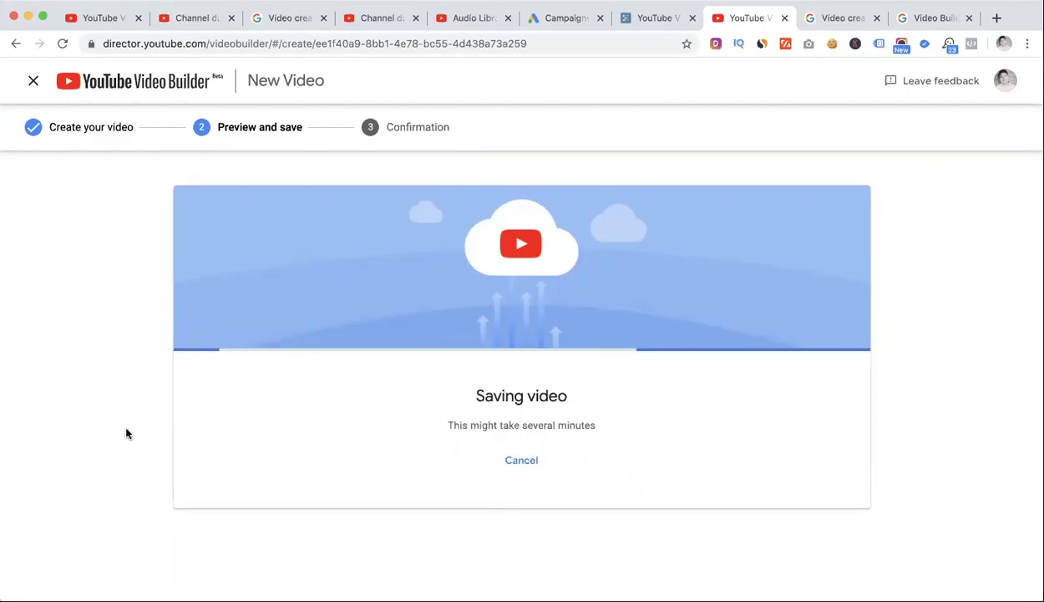
scroll(319, 419, "down", 1)
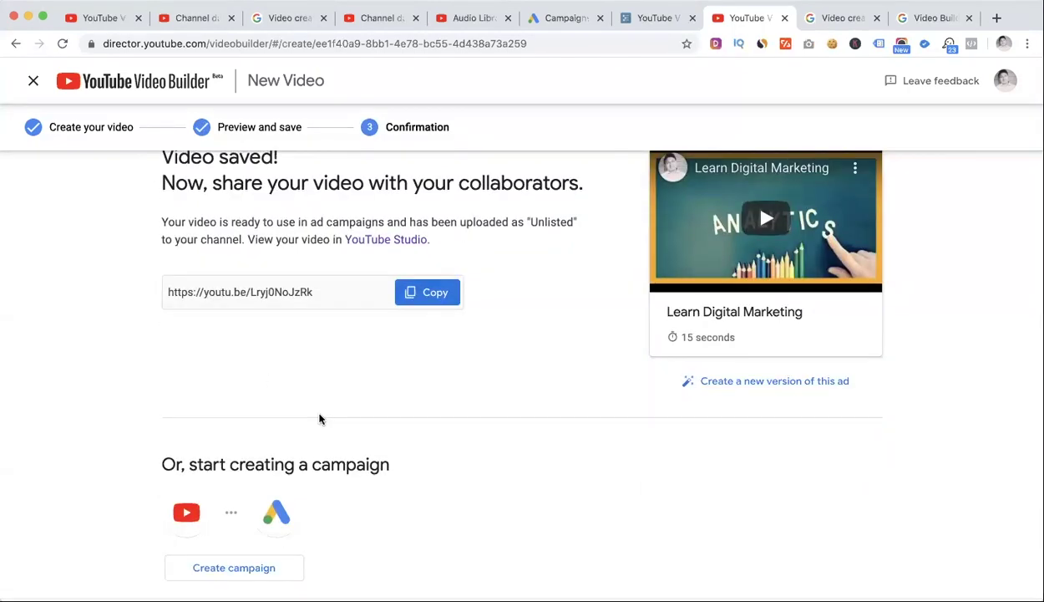
left_click(436, 294)
left_click(555, 31)
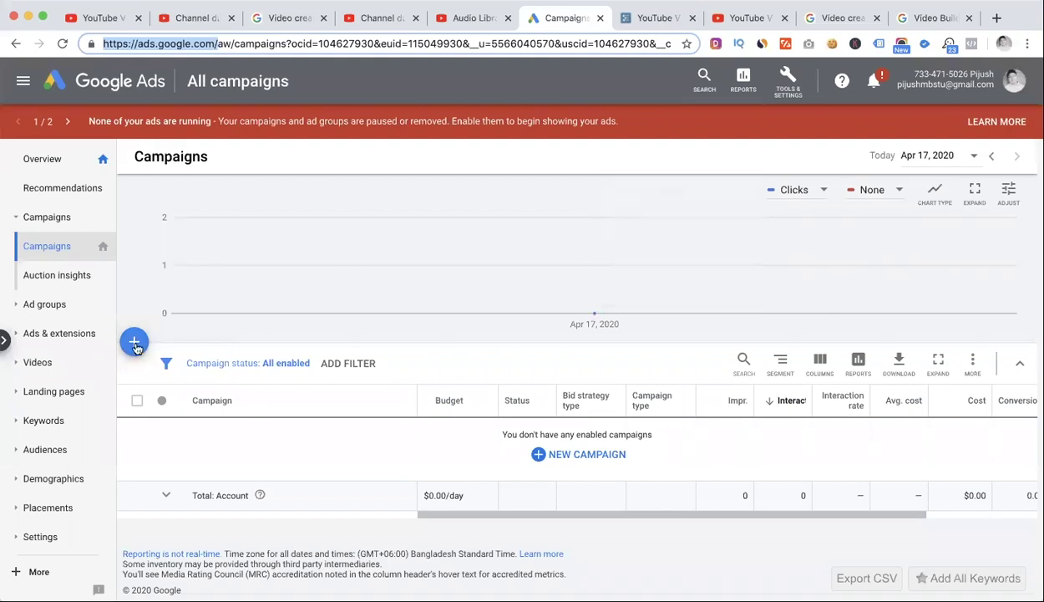
left_click(737, 17)
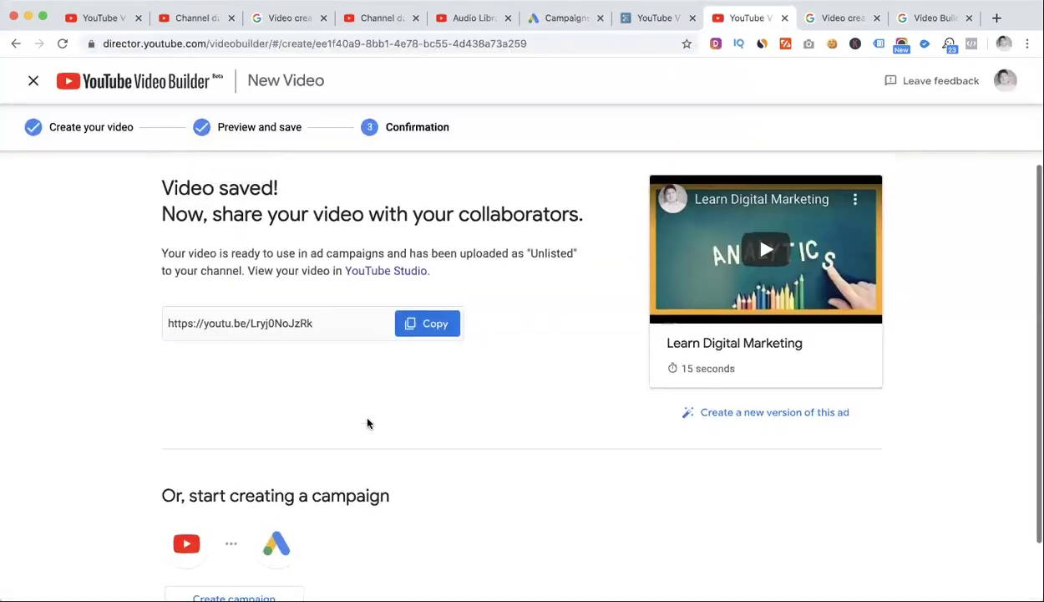
scroll(366, 422, "down", 2)
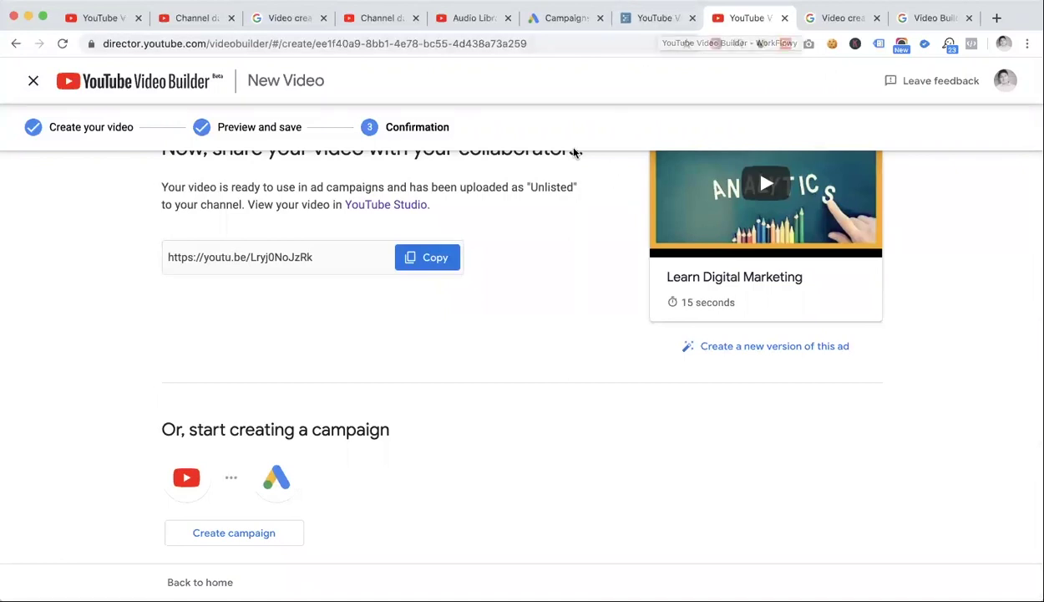
scroll(573, 153, "up", 2)
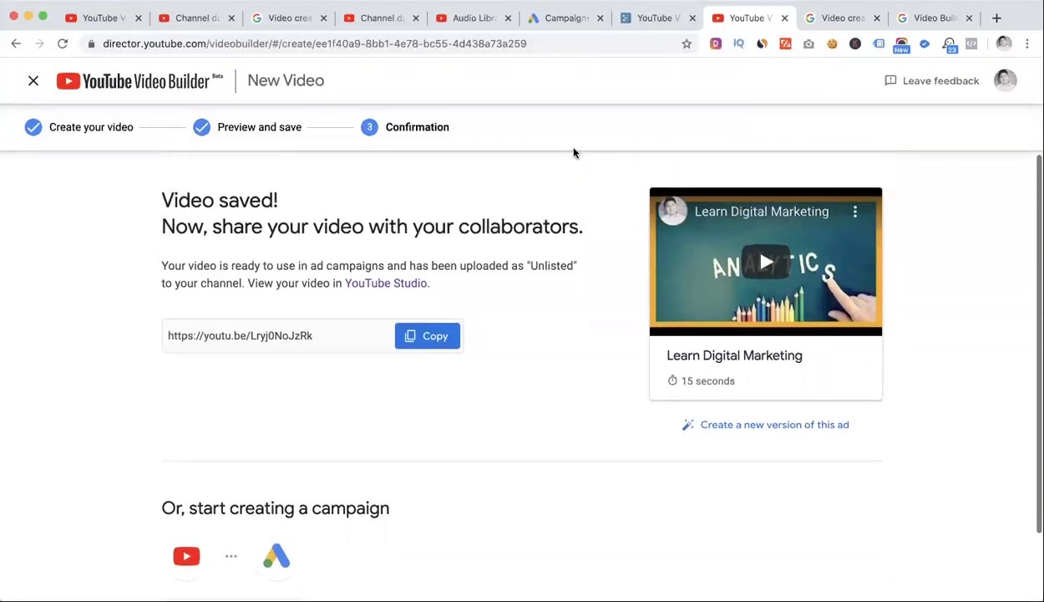
Step: In Workflowy, fold the four top-level bullets: Overview, Google Video Ads Assets, Start, Resources
left_click(654, 18)
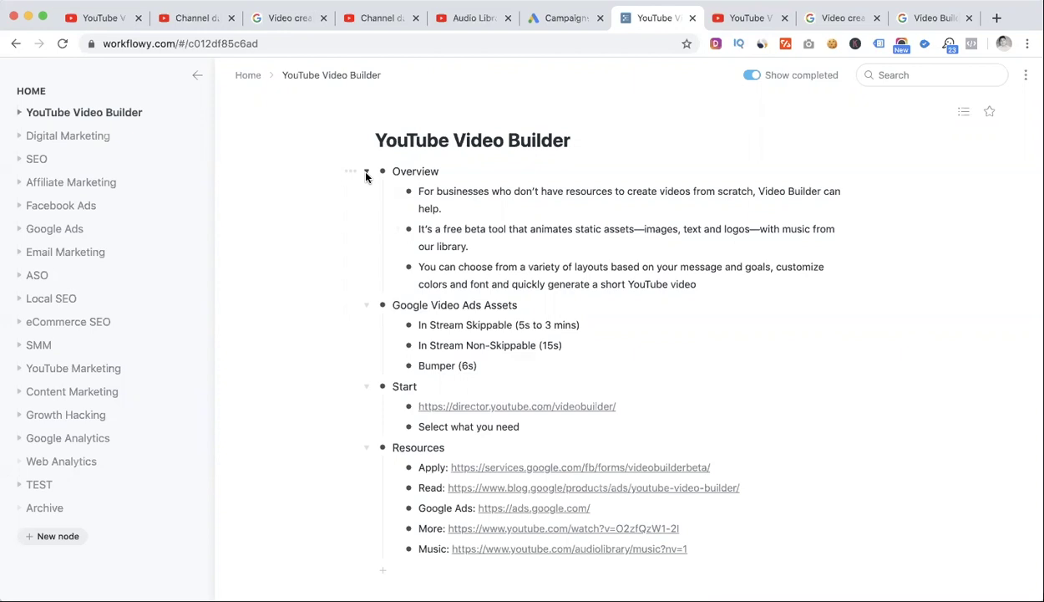
left_click(365, 173)
left_click(366, 192)
left_click(367, 214)
left_click(366, 232)
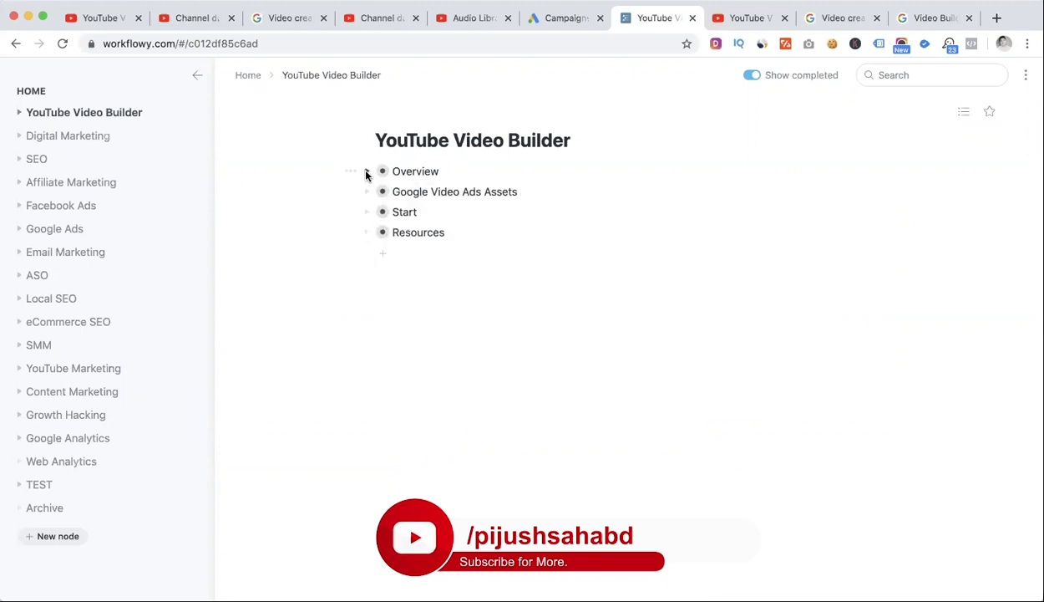